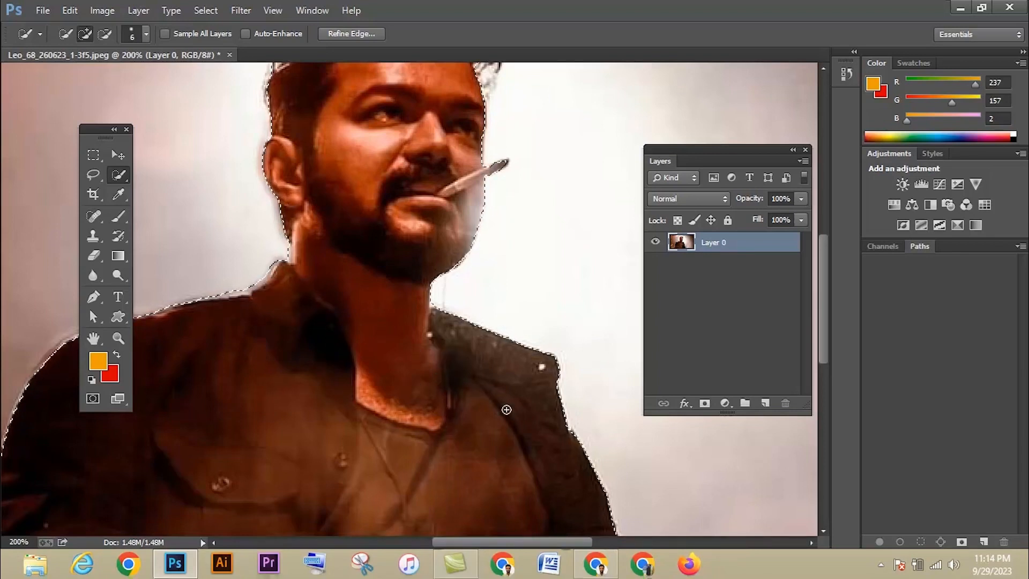
- Touch up the quick selection along the man's hair, adding and subtracting small areas beside the forehead and at the crown
{"action": "left_click_drag", "start_coordinate": [825, 350], "coordinate": [822, 315]}
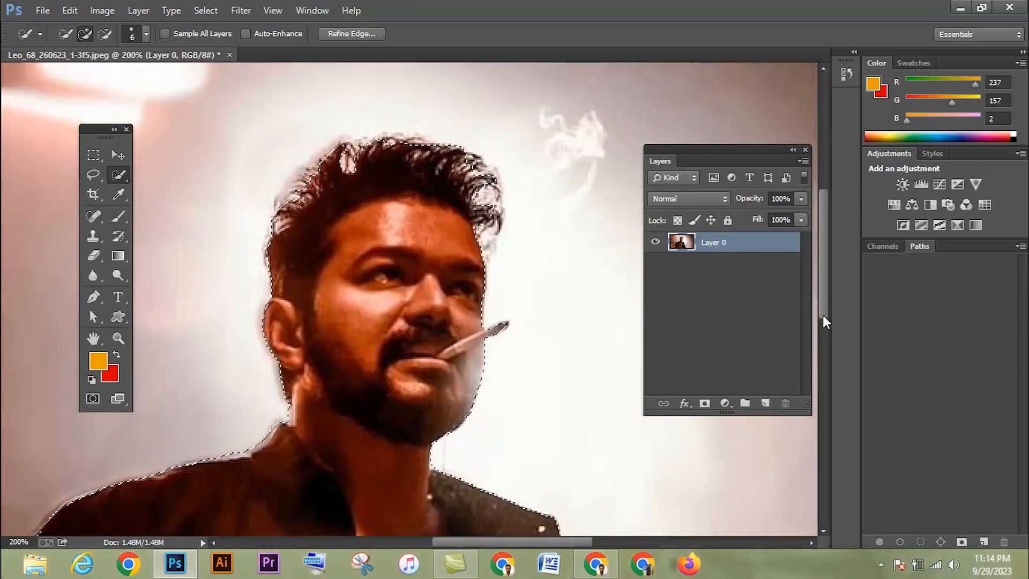
{"action": "left_click", "coordinate": [494, 216]}
{"action": "left_click", "coordinate": [495, 217]}
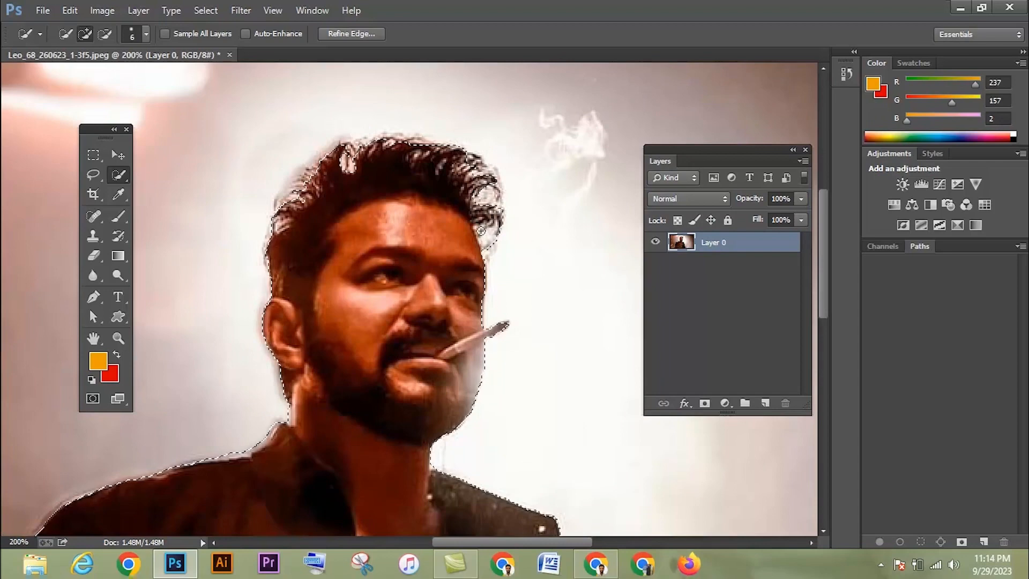
{"action": "key", "text": "super"}
{"action": "key", "text": "super"}
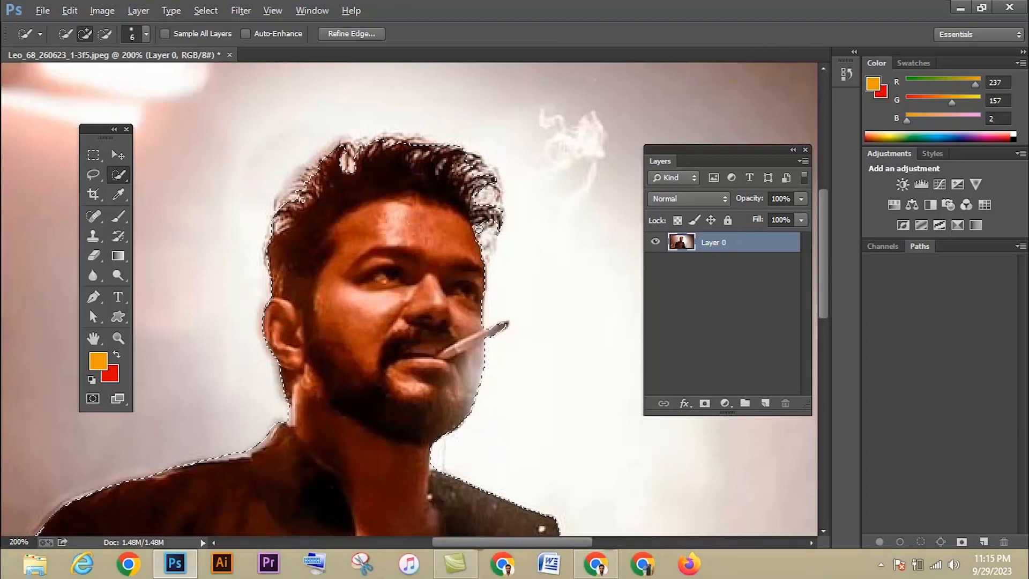
{"action": "key", "text": "alt"}
{"action": "left_click", "coordinate": [481, 232], "text": "alt"}
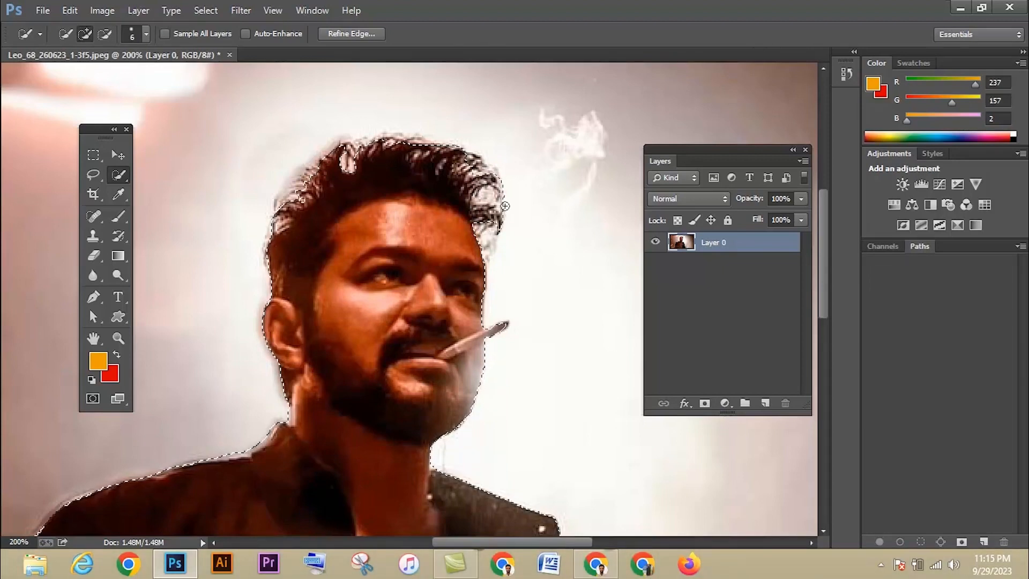
{"action": "key", "text": "alt"}
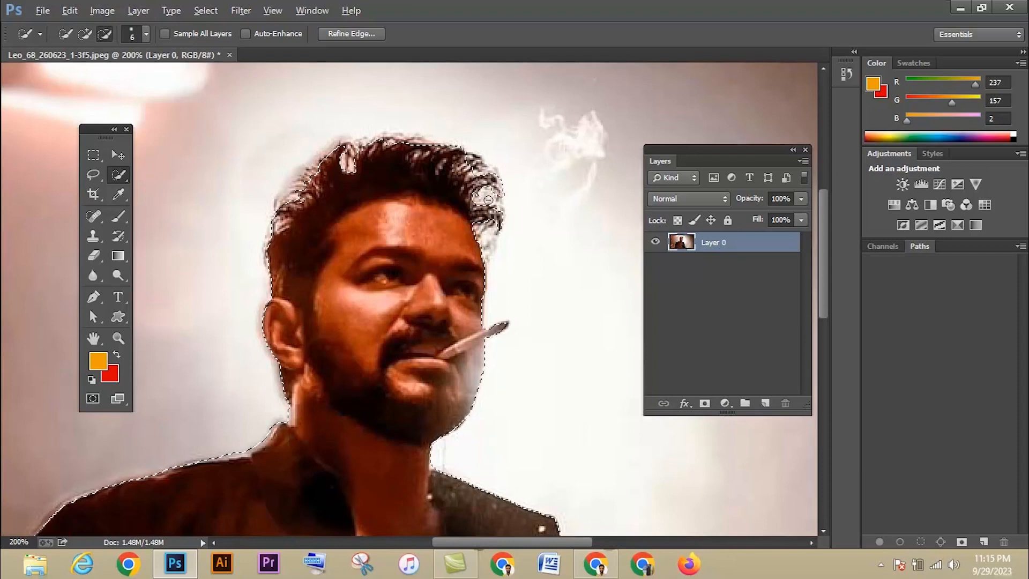
{"action": "left_click", "coordinate": [489, 200], "text": "alt"}
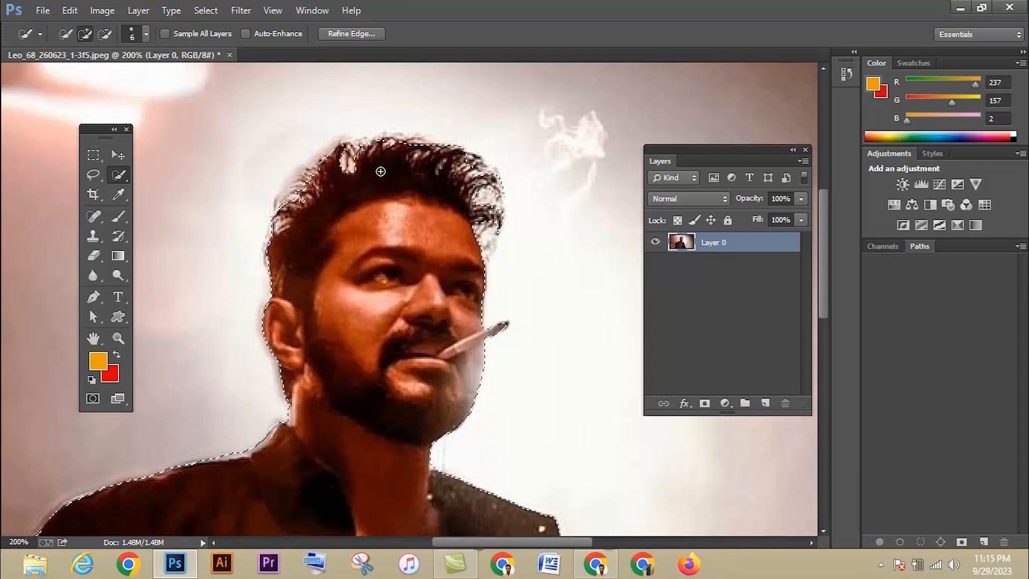
{"action": "left_click_drag", "start_coordinate": [345, 178], "coordinate": [353, 153]}
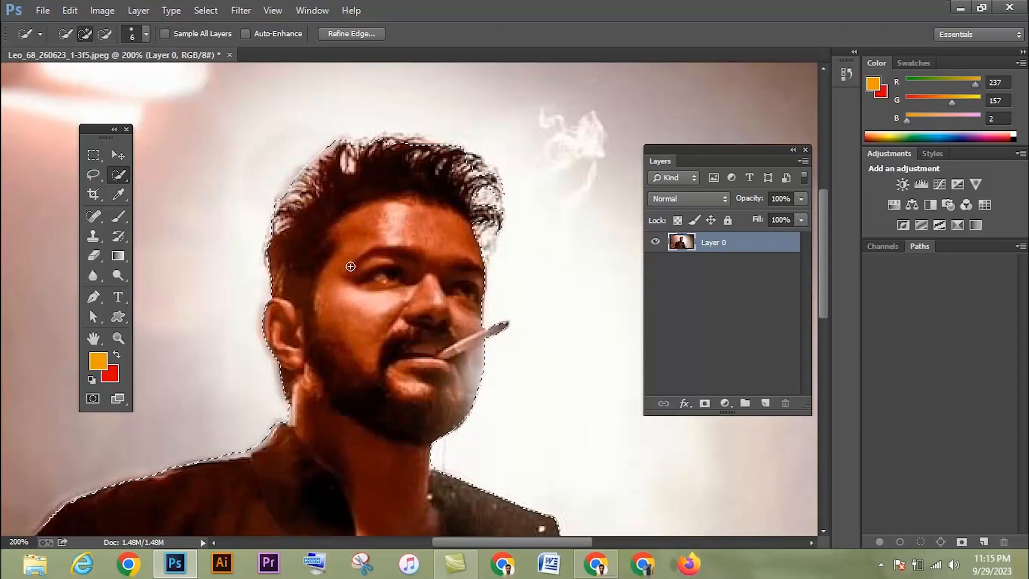
- Open Refine Edge for the man's selection and choose the Refine Radius Tool
{"action": "key", "text": "ctrl+0"}
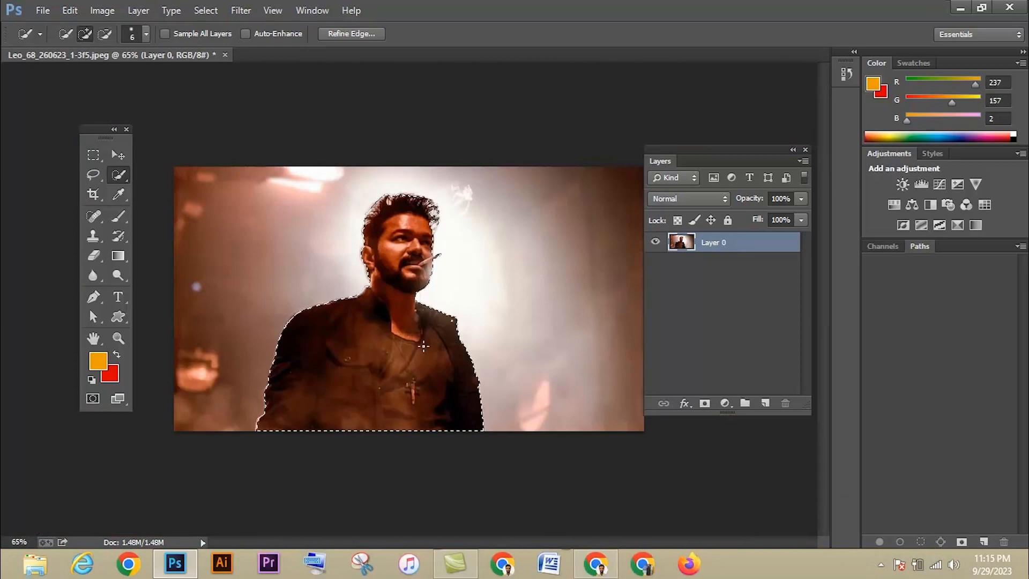
{"action": "left_click", "coordinate": [350, 34]}
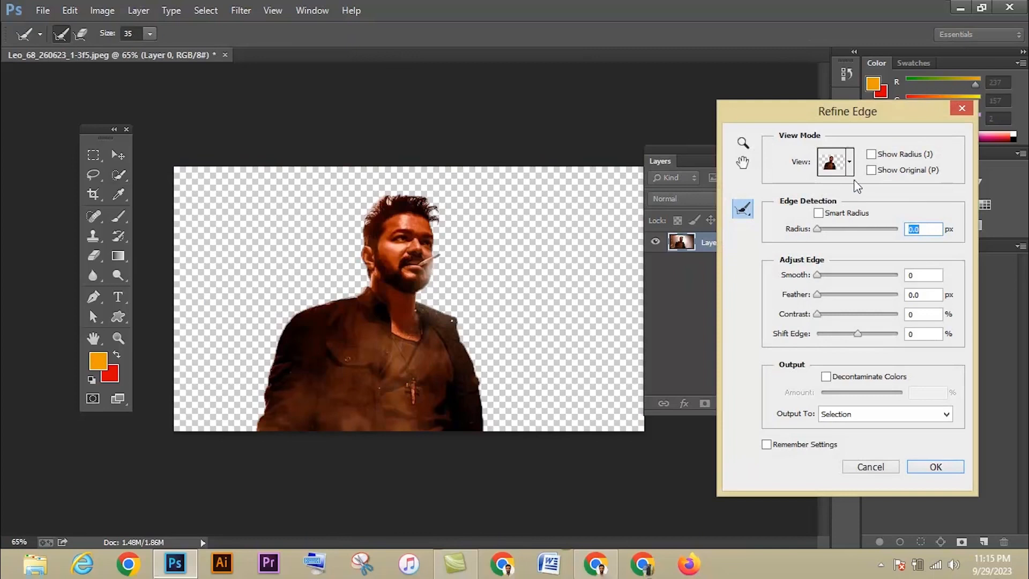
{"action": "left_click", "coordinate": [751, 214]}
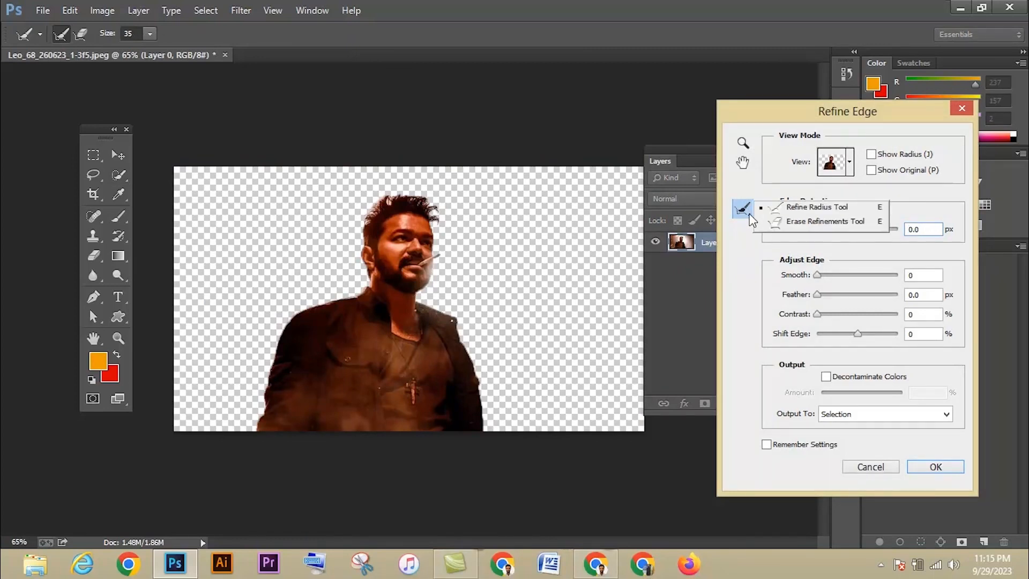
{"action": "left_click", "coordinate": [779, 211]}
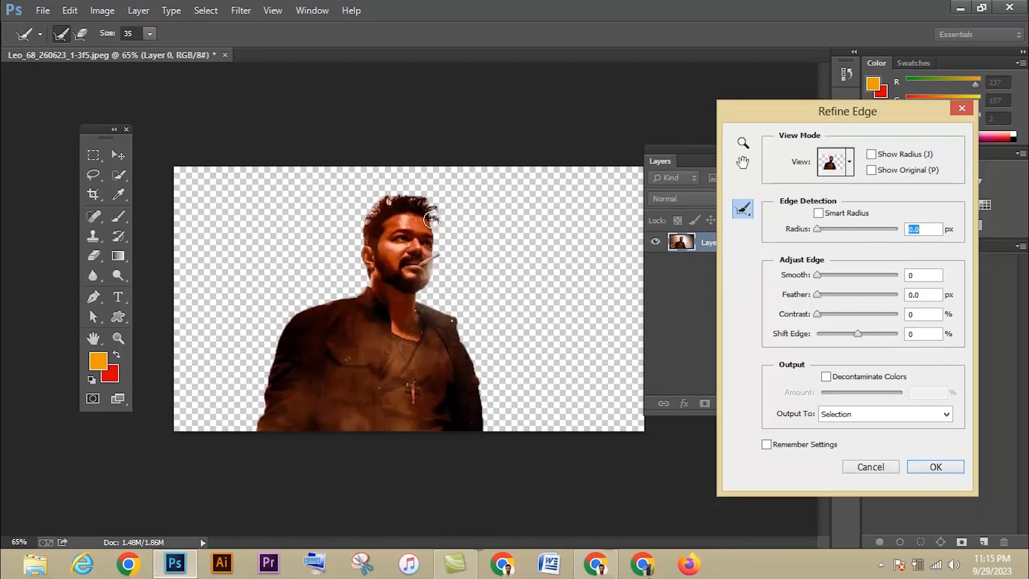
- Brush the Refine Radius Tool along the whole hair outline, covering the crown and both sides of the head
{"action": "key", "text": "ctrl+plus"}
{"action": "key", "text": "ctrl+plus"}
{"action": "key", "text": "ctrl+plus"}
{"action": "key", "text": "ctrl+plus"}
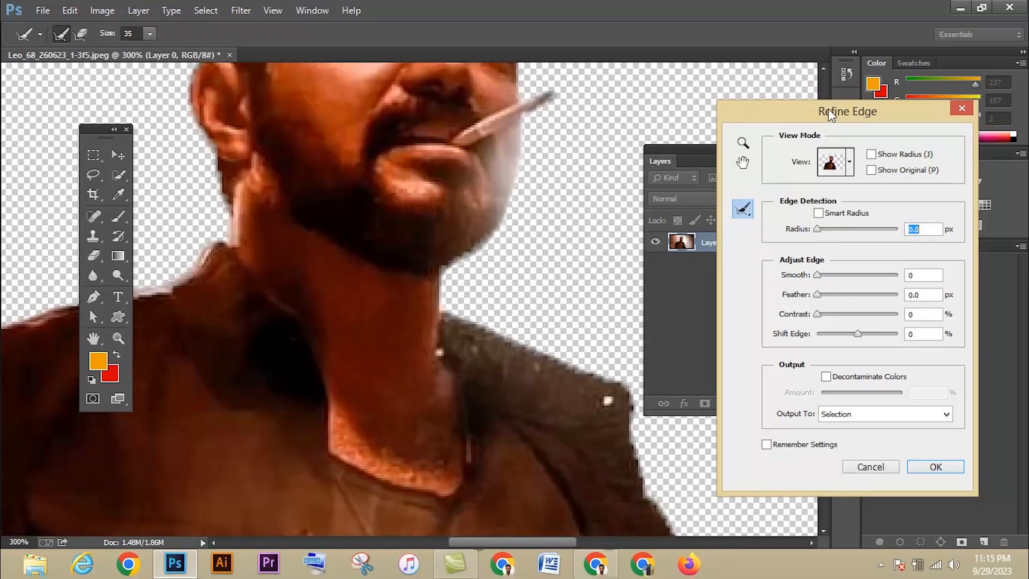
{"action": "left_click_drag", "start_coordinate": [828, 109], "coordinate": [380, 184]}
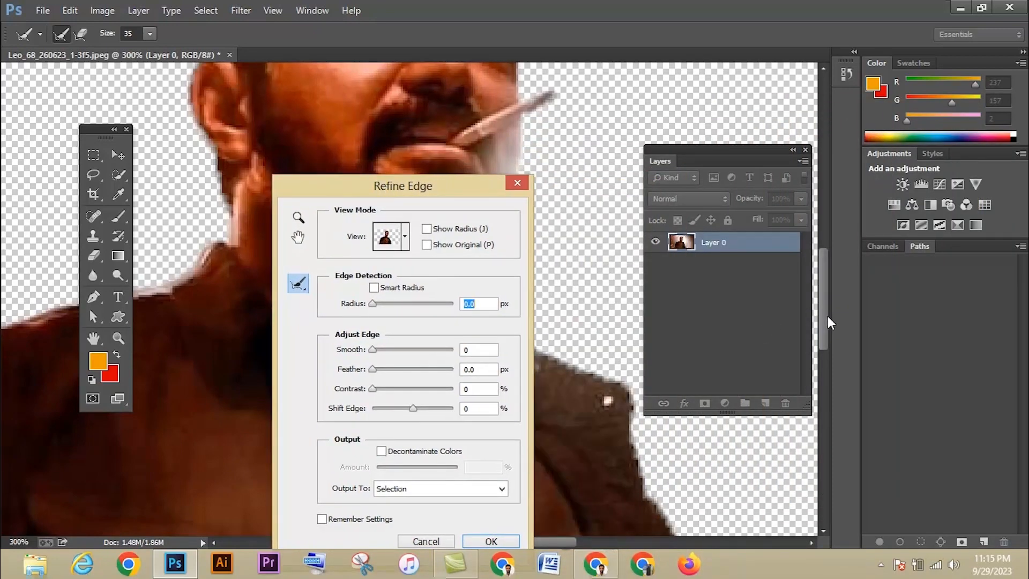
{"action": "left_click_drag", "start_coordinate": [828, 316], "coordinate": [826, 258]}
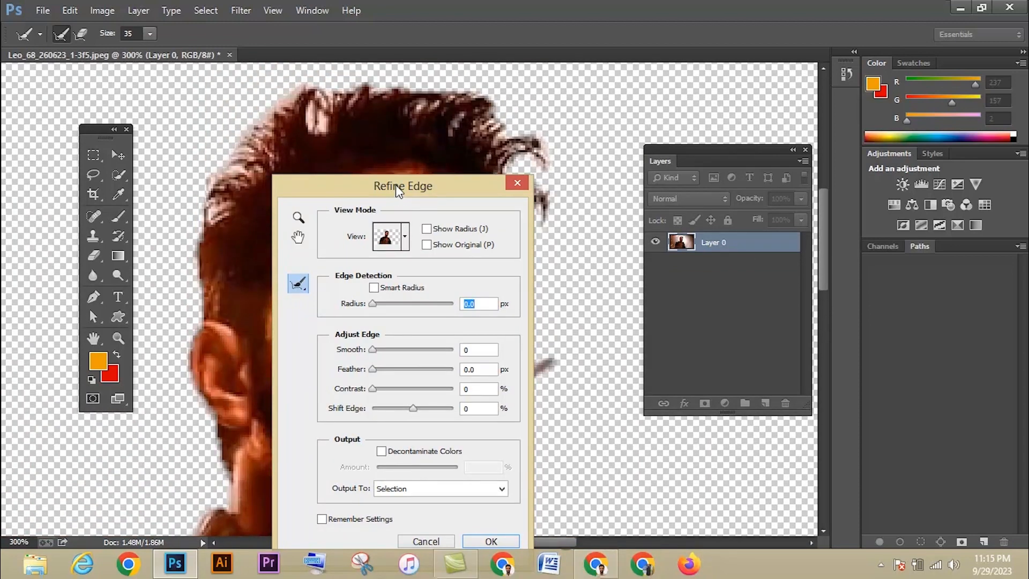
{"action": "left_click_drag", "start_coordinate": [396, 184], "coordinate": [507, 126]}
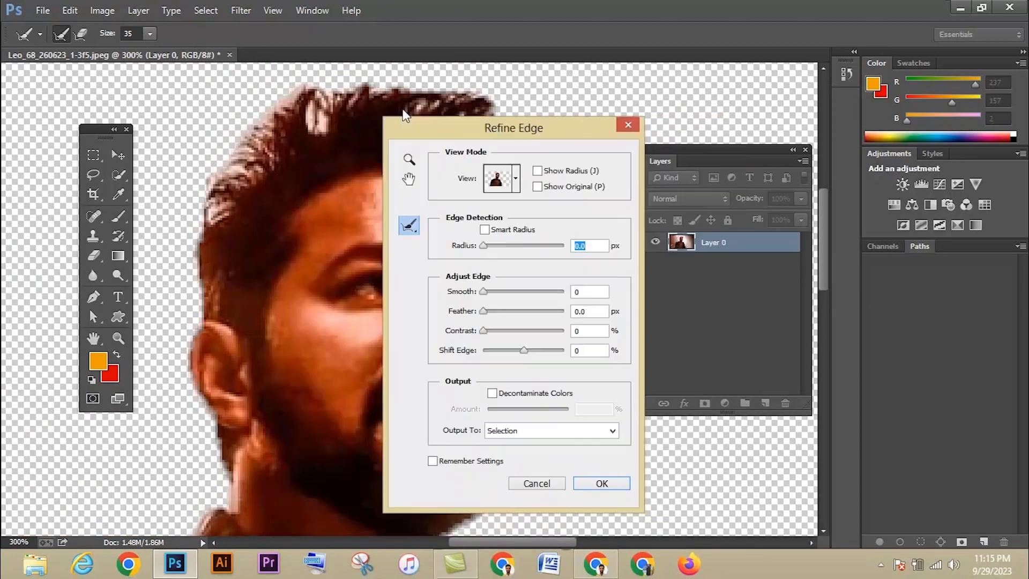
{"action": "left_click_drag", "start_coordinate": [403, 115], "coordinate": [434, 256]}
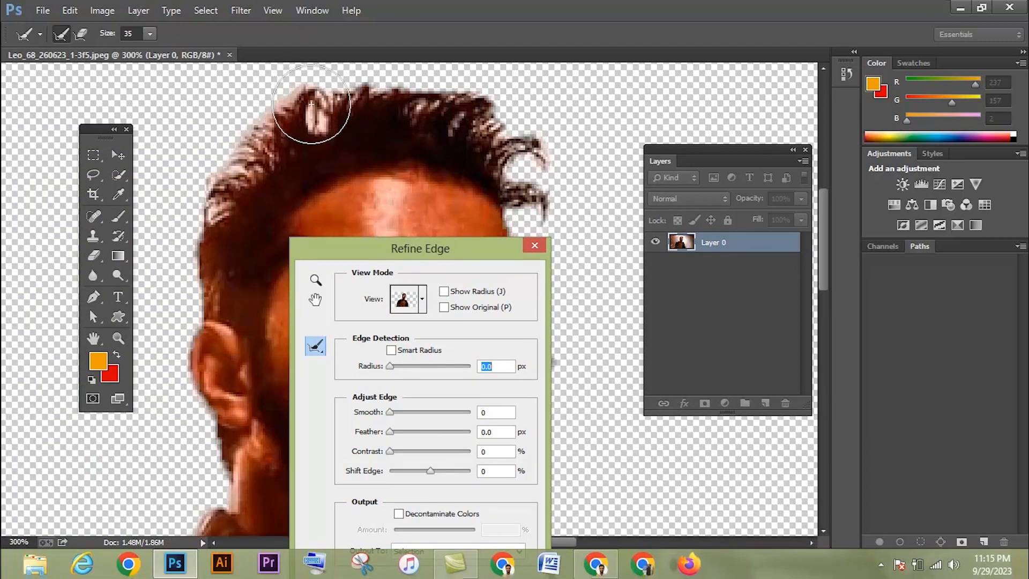
{"action": "left_click", "coordinate": [311, 104]}
{"action": "mouse_move", "coordinate": [311, 104]}
{"action": "left_mouse_down"}
{"action": "mouse_move", "coordinate": [442, 97]}
{"action": "mouse_move", "coordinate": [515, 145]}
{"action": "left_mouse_up"}
{"action": "left_click", "coordinate": [515, 145]}
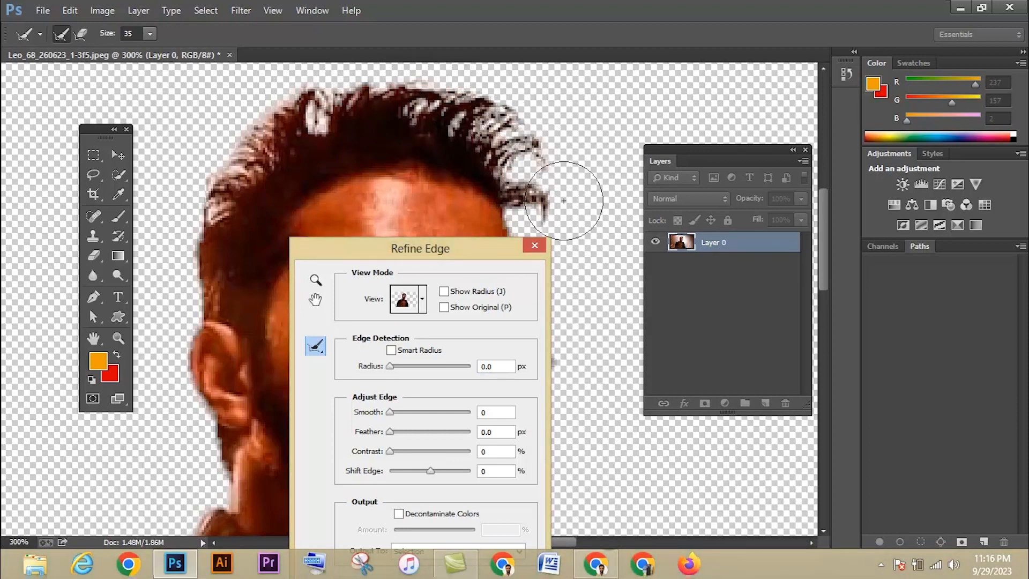
{"action": "mouse_move", "coordinate": [292, 135]}
{"action": "left_mouse_down"}
{"action": "mouse_move", "coordinate": [274, 135]}
{"action": "mouse_move", "coordinate": [258, 154]}
{"action": "left_mouse_up"}
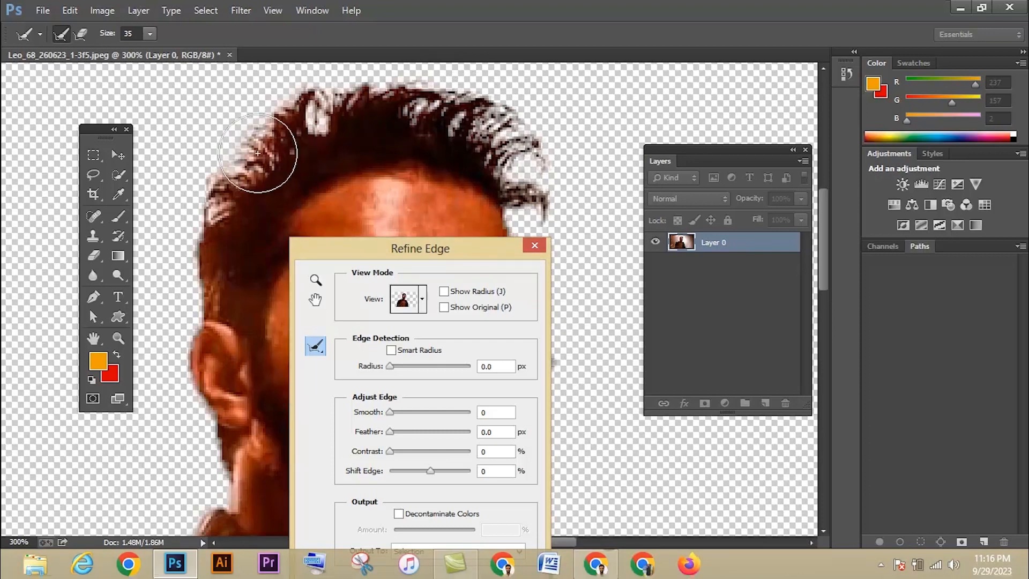
{"action": "left_click", "coordinate": [222, 203]}
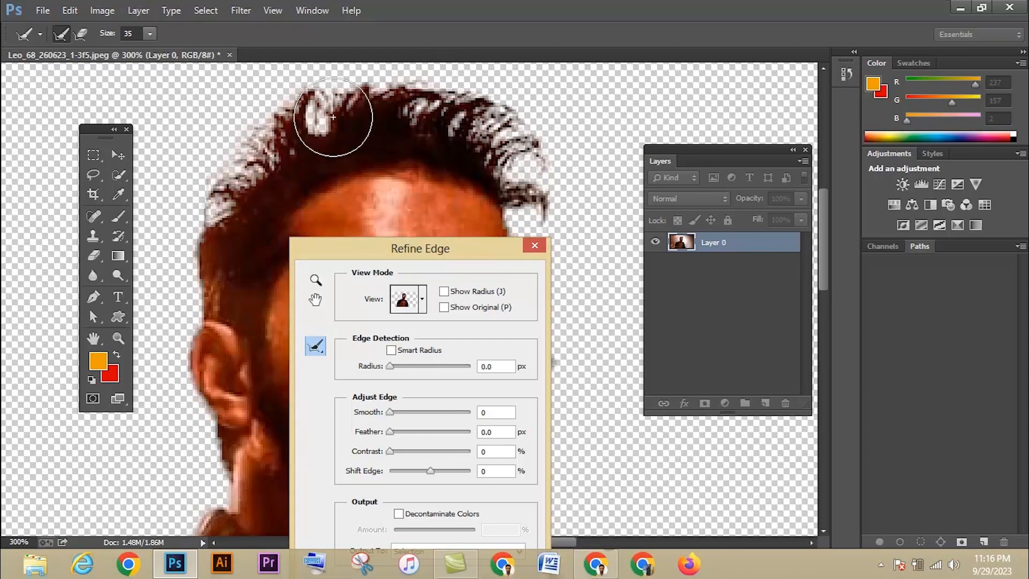
- Set the edge refinement to Radius 1.0 px, Feather 1.0 px and Smooth 2
{"action": "key", "text": "ctrl+0"}
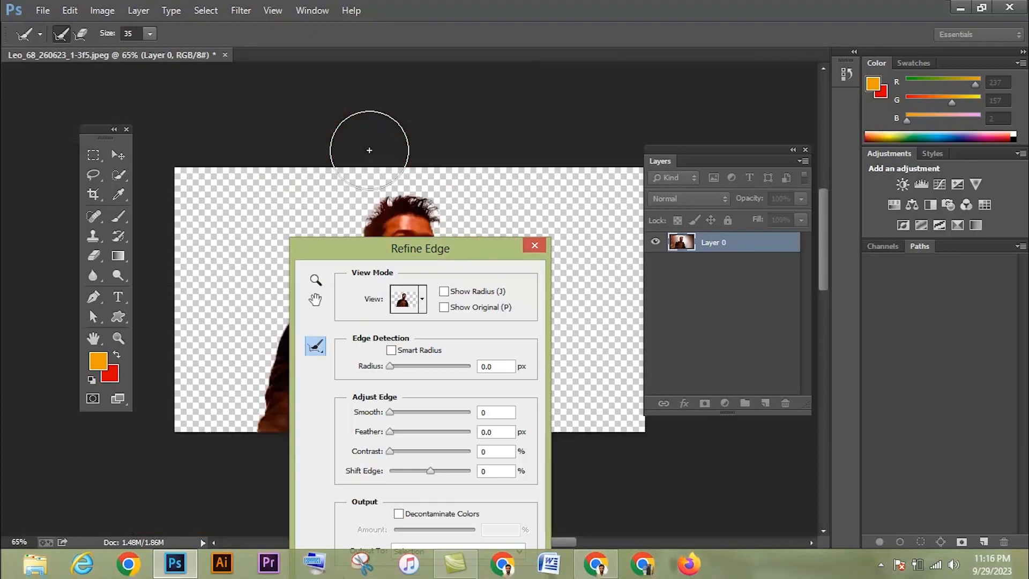
{"action": "left_click_drag", "start_coordinate": [436, 245], "coordinate": [179, 119]}
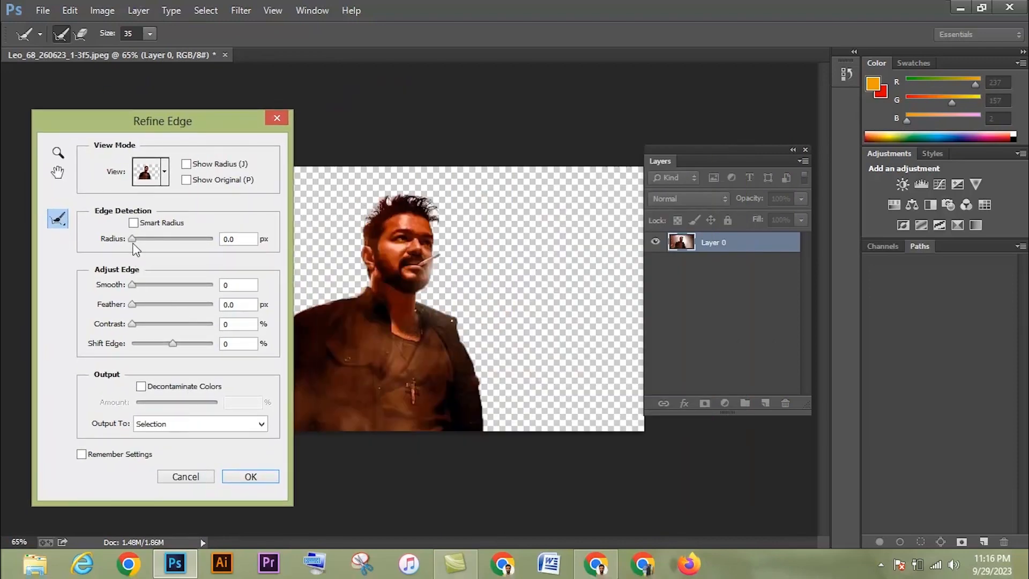
{"action": "left_click_drag", "start_coordinate": [134, 242], "coordinate": [137, 242]}
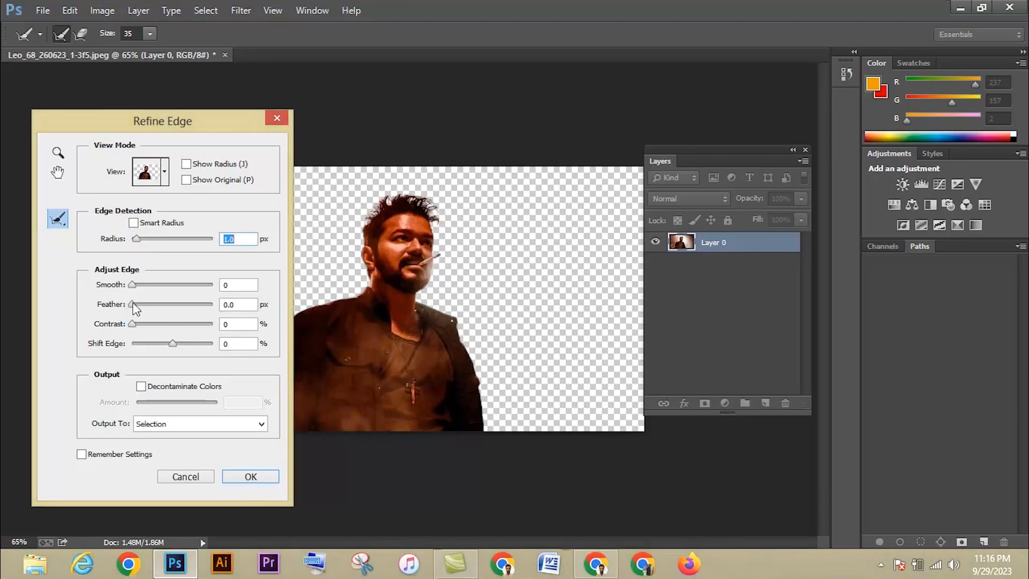
{"action": "left_click_drag", "start_coordinate": [134, 303], "coordinate": [135, 290]}
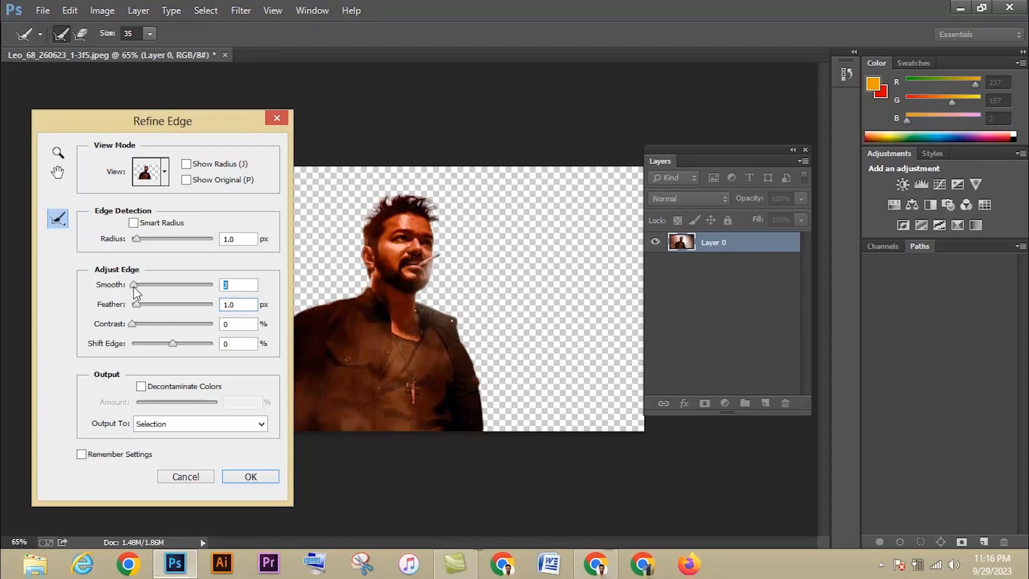
{"action": "left_click_drag", "start_coordinate": [134, 287], "coordinate": [132, 287]}
- Output the refined selection to New Layer with Layer Mask and apply the refinement
{"action": "left_click", "coordinate": [185, 424]}
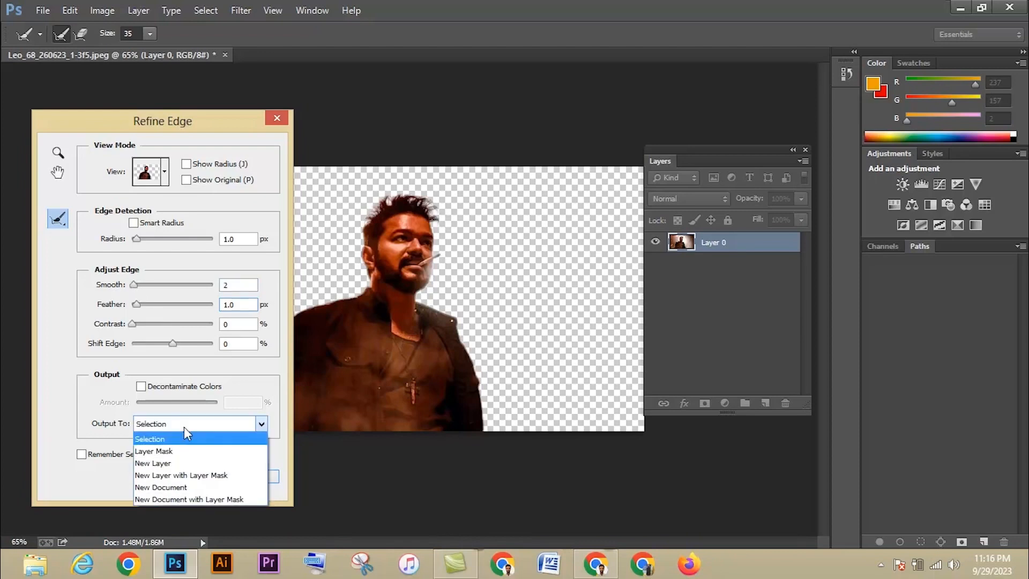
{"action": "left_click", "coordinate": [186, 476]}
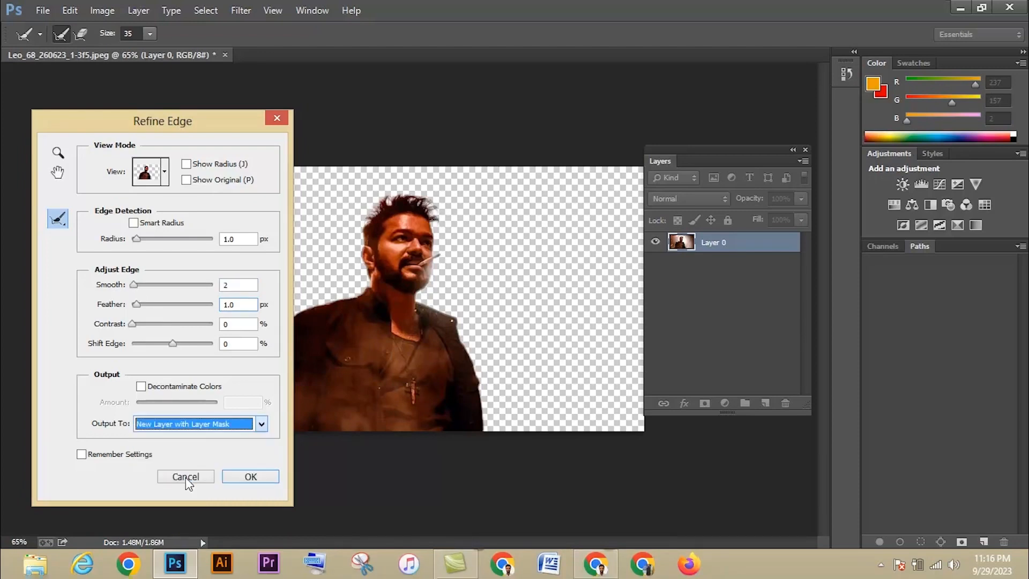
{"action": "left_click", "coordinate": [250, 476]}
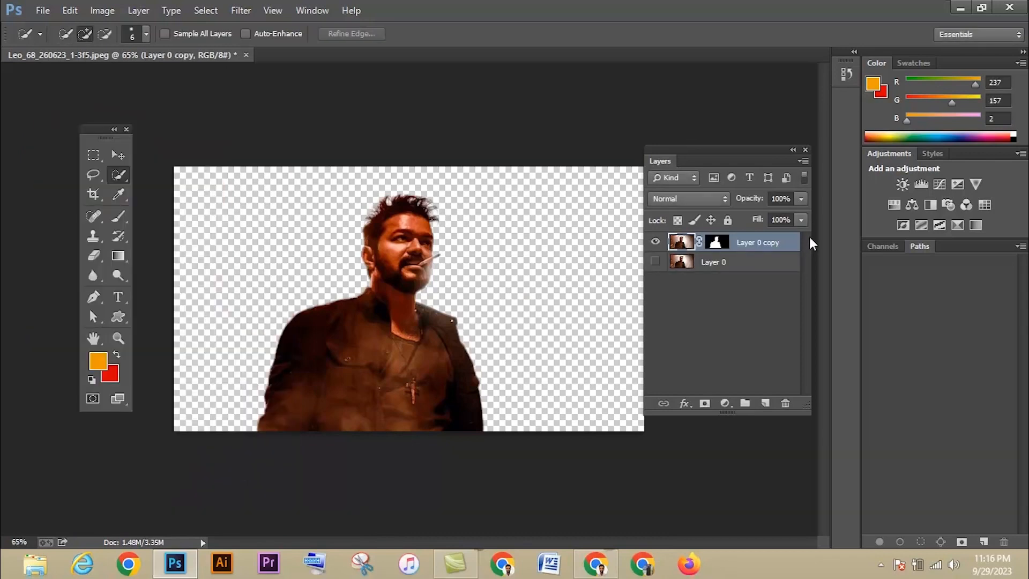
- Hide Layer 0 copy, show the original Layer 0, and select the man's head and body with Quick Selection
{"action": "left_click", "coordinate": [655, 242]}
{"action": "left_click", "coordinate": [655, 263]}
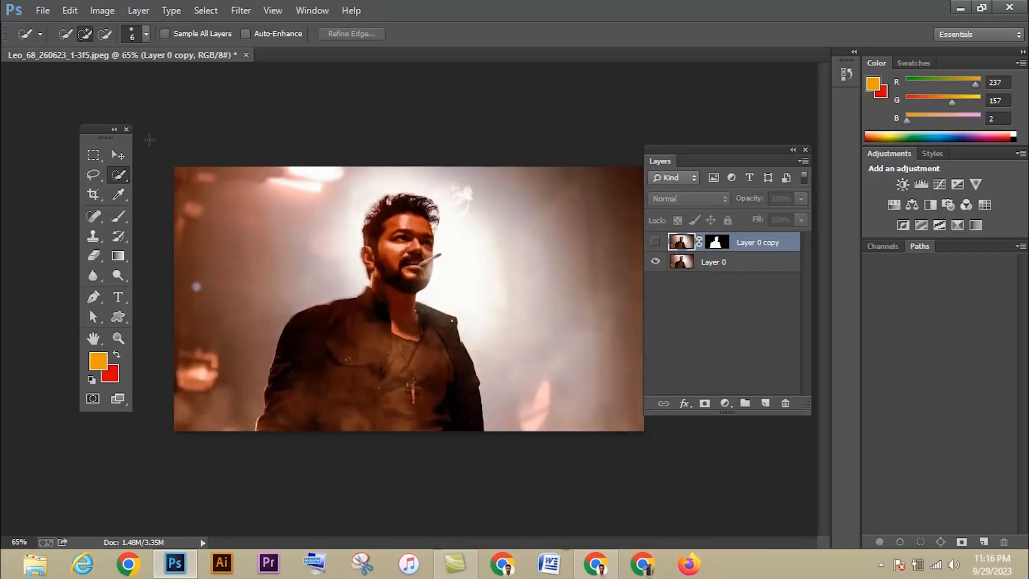
{"action": "left_click", "coordinate": [125, 181]}
{"action": "left_click", "coordinate": [159, 174]}
{"action": "mouse_move", "coordinate": [332, 365]}
{"action": "left_mouse_down"}
{"action": "mouse_move", "coordinate": [356, 318]}
{"action": "mouse_move", "coordinate": [396, 289]}
{"action": "mouse_move", "coordinate": [399, 252]}
{"action": "mouse_move", "coordinate": [383, 224]}
{"action": "left_mouse_up"}
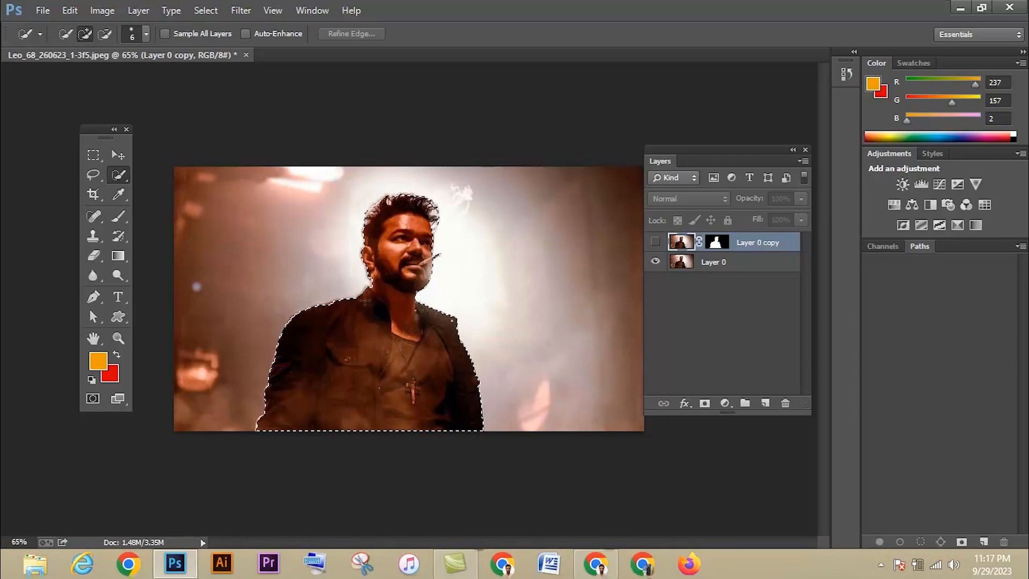
{"action": "left_click_drag", "start_coordinate": [368, 302], "coordinate": [472, 416]}
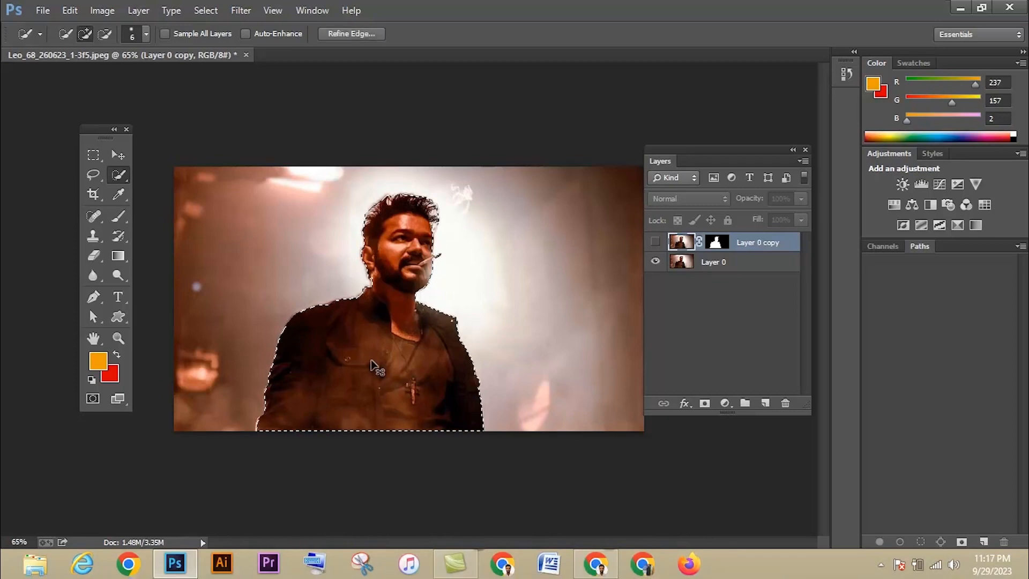
- Expand the selection around the man by 5 pixels
{"action": "key", "text": "ctrl+plus"}
{"action": "key", "text": "ctrl+plus"}
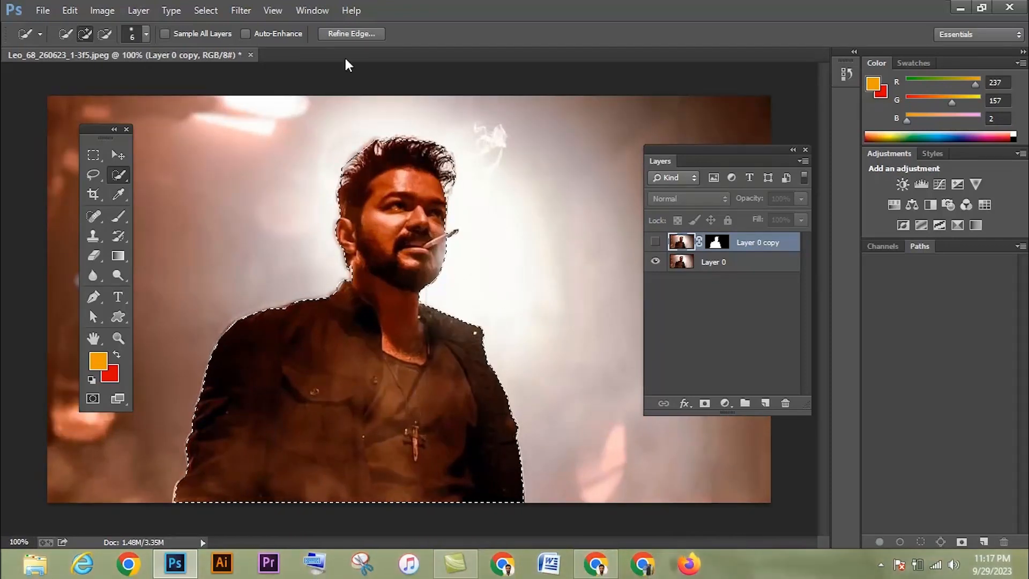
{"action": "left_click", "coordinate": [210, 13]}
{"action": "mouse_move", "coordinate": [246, 187]}
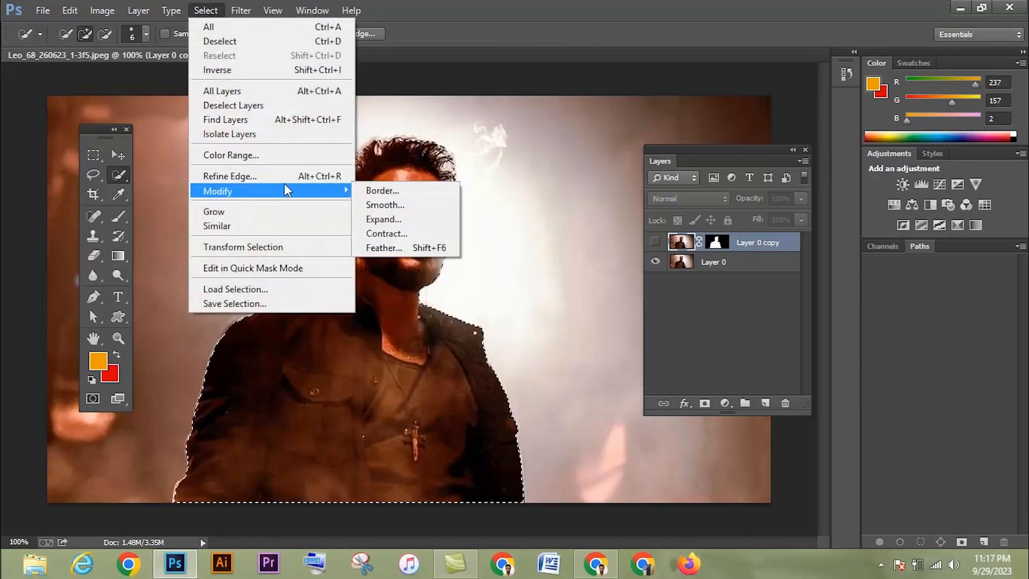
{"action": "left_click", "coordinate": [385, 220]}
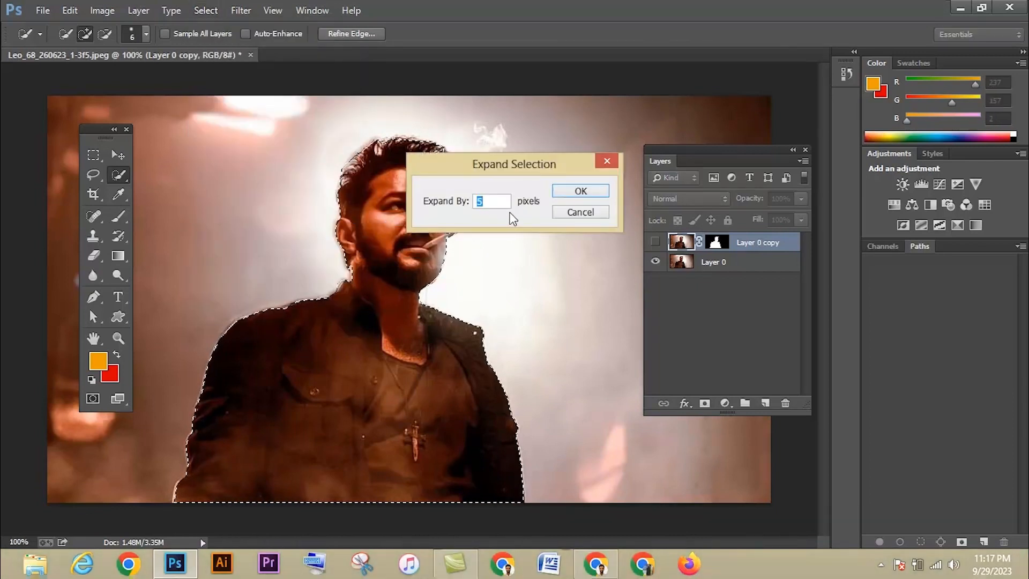
{"action": "left_click", "coordinate": [572, 197]}
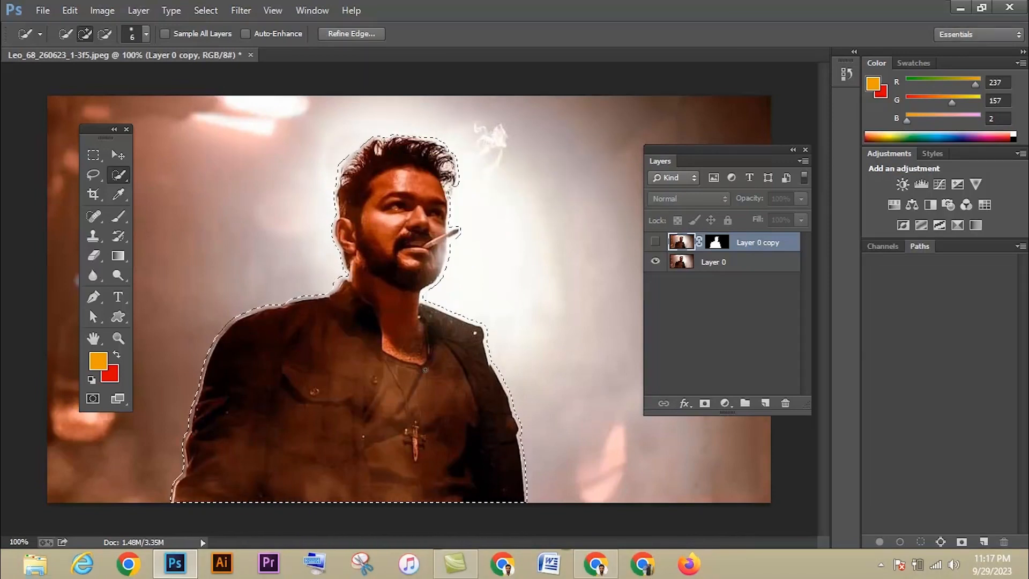
{"action": "right_click", "coordinate": [336, 377]}
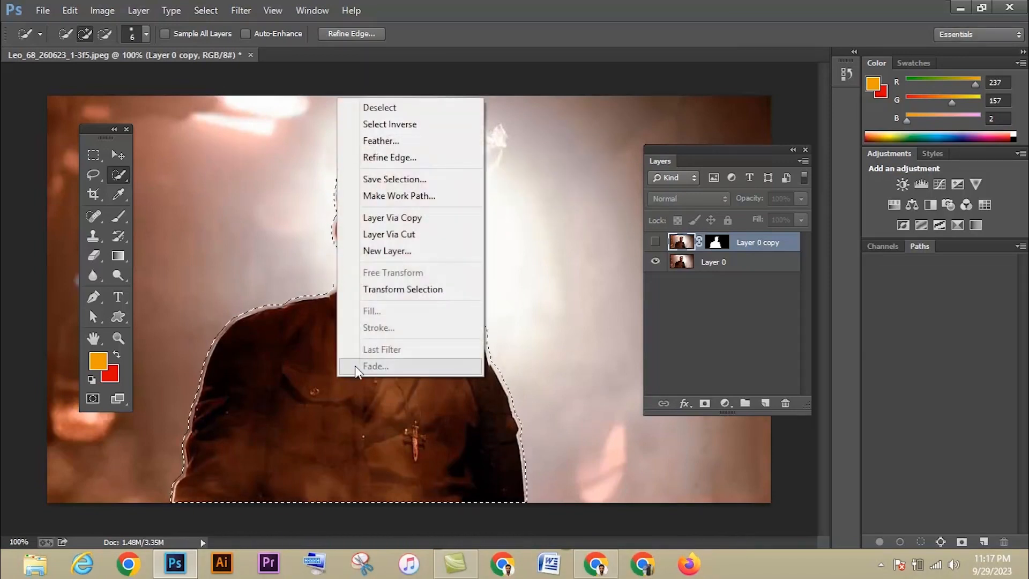
{"action": "left_click", "coordinate": [502, 95]}
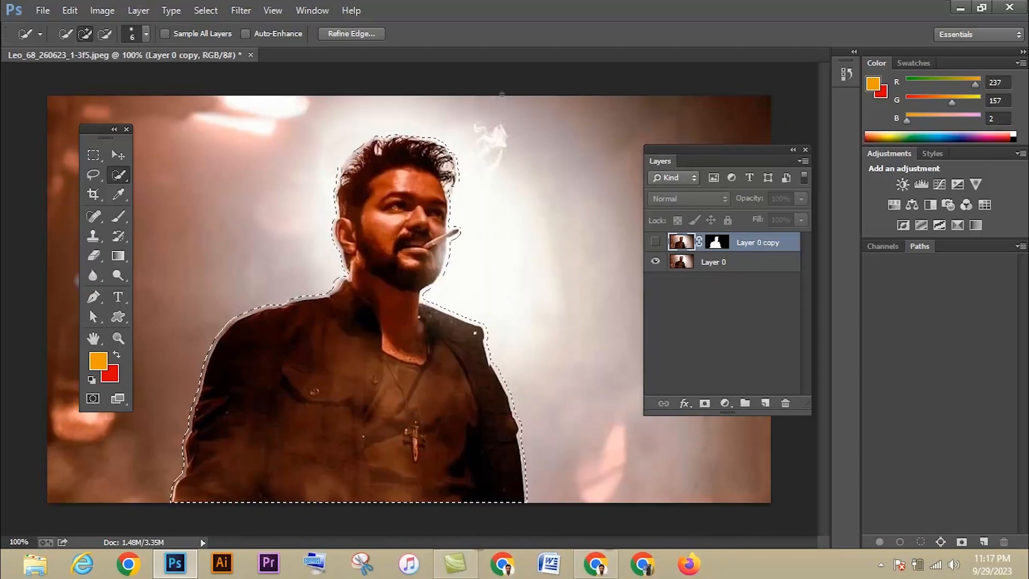
- Fill the man's selection on Layer 0 with Content-Aware, clear the selection, and show the Layer 0 copy cutout again
{"action": "left_click", "coordinate": [686, 268]}
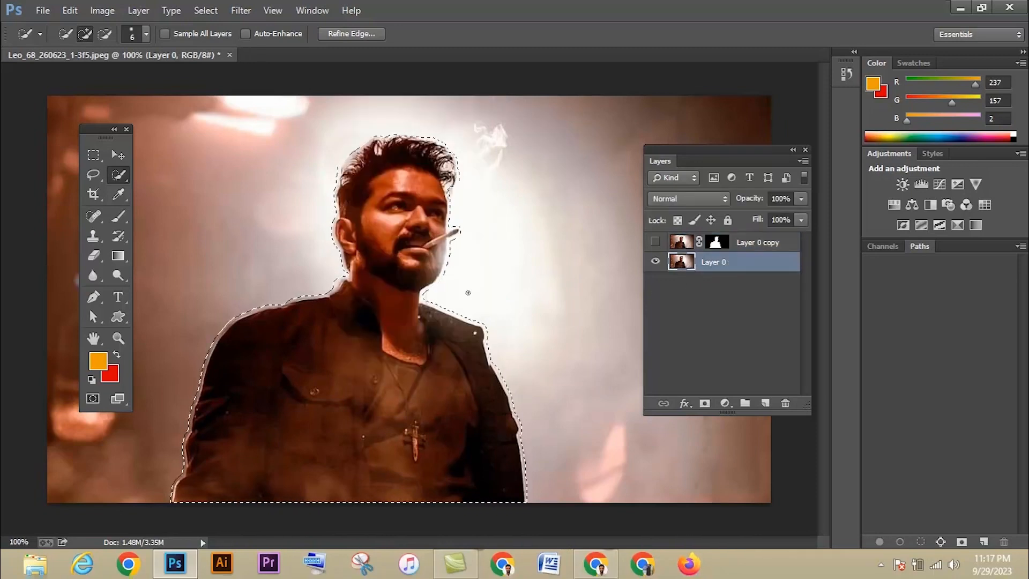
{"action": "right_click", "coordinate": [387, 278]}
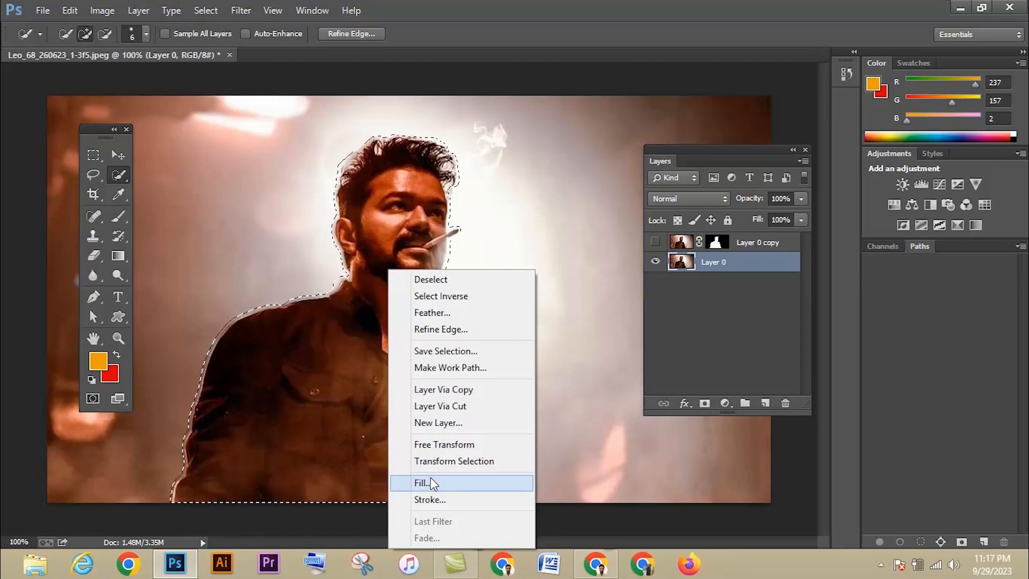
{"action": "left_click", "coordinate": [423, 482]}
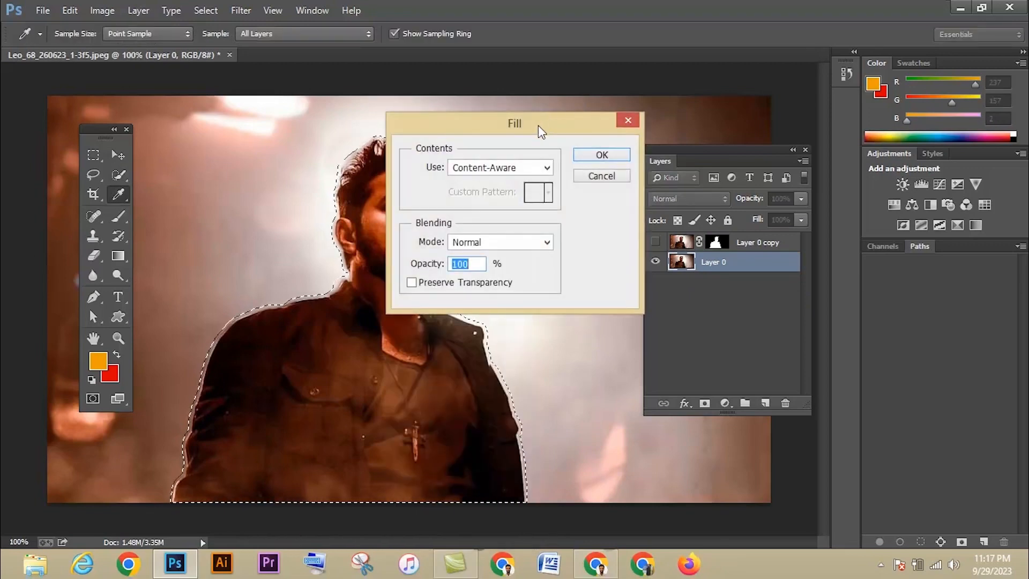
{"action": "left_click_drag", "start_coordinate": [538, 124], "coordinate": [685, 291]}
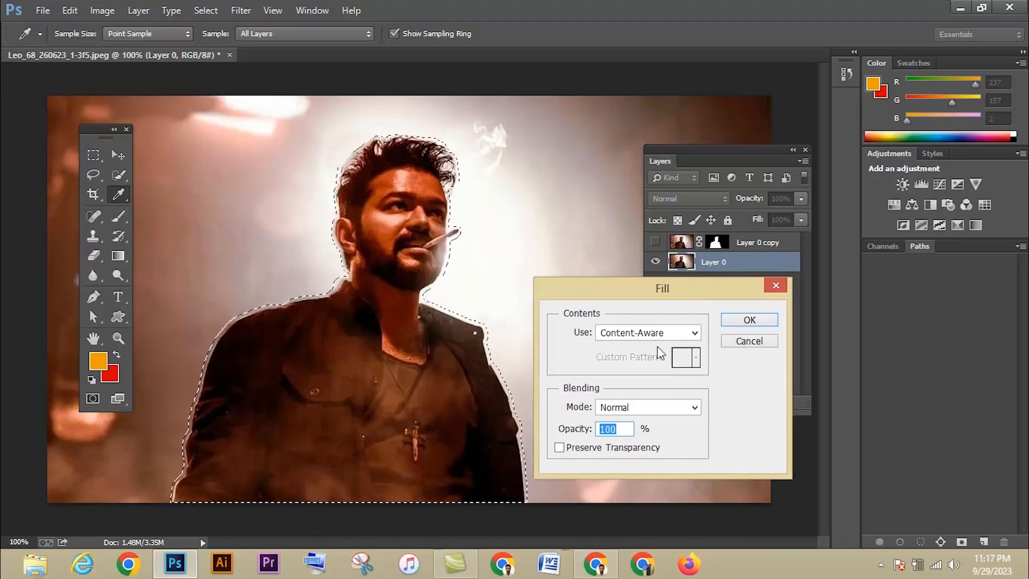
{"action": "left_click", "coordinate": [733, 323]}
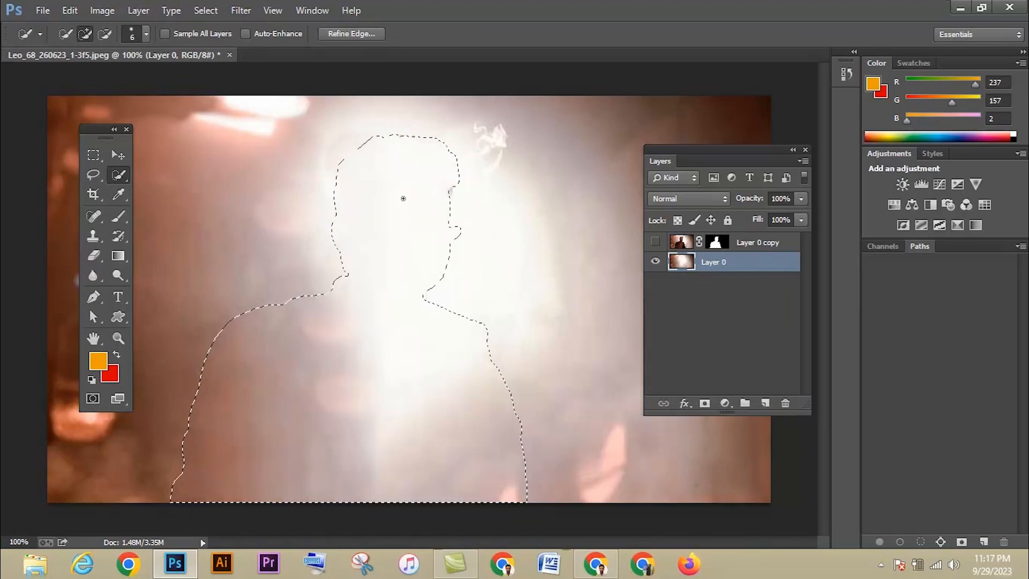
{"action": "key", "text": "ctrl+d"}
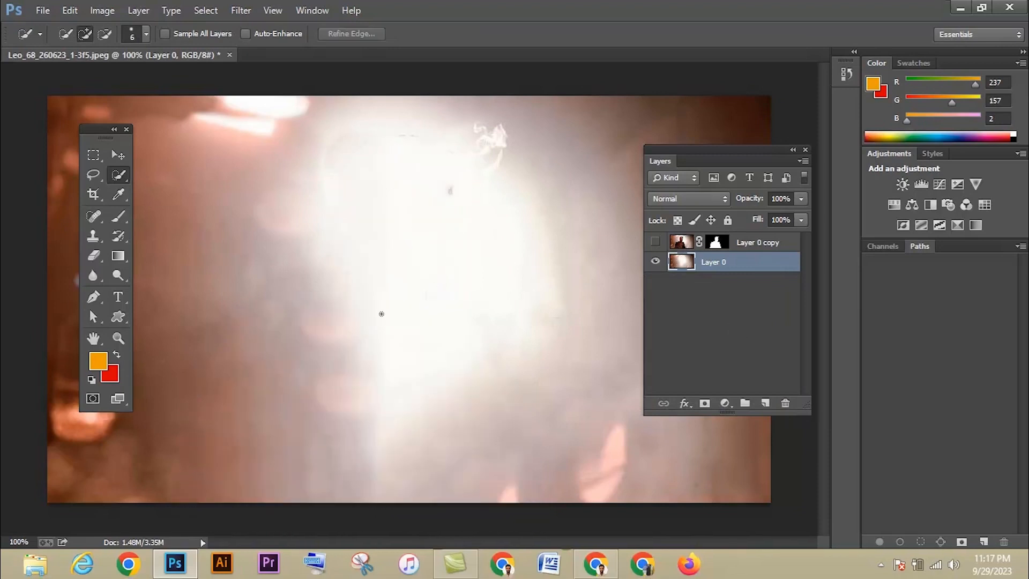
{"action": "left_click", "coordinate": [655, 244]}
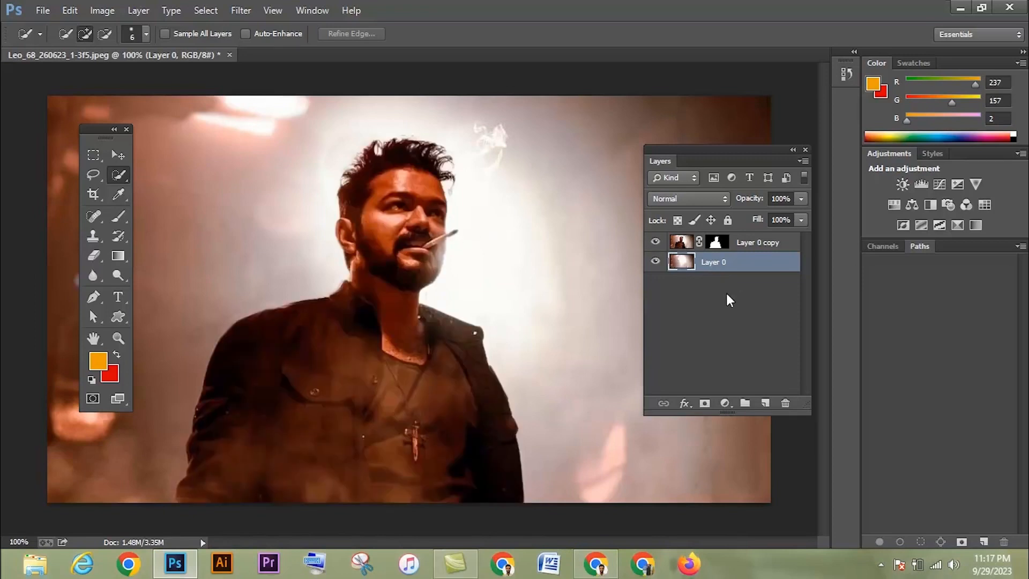
- Add the text "Badass" between the cutout and the background, and position it across the upper part of the image behind the man's head
{"action": "left_click", "coordinate": [119, 298]}
{"action": "left_click", "coordinate": [180, 288]}
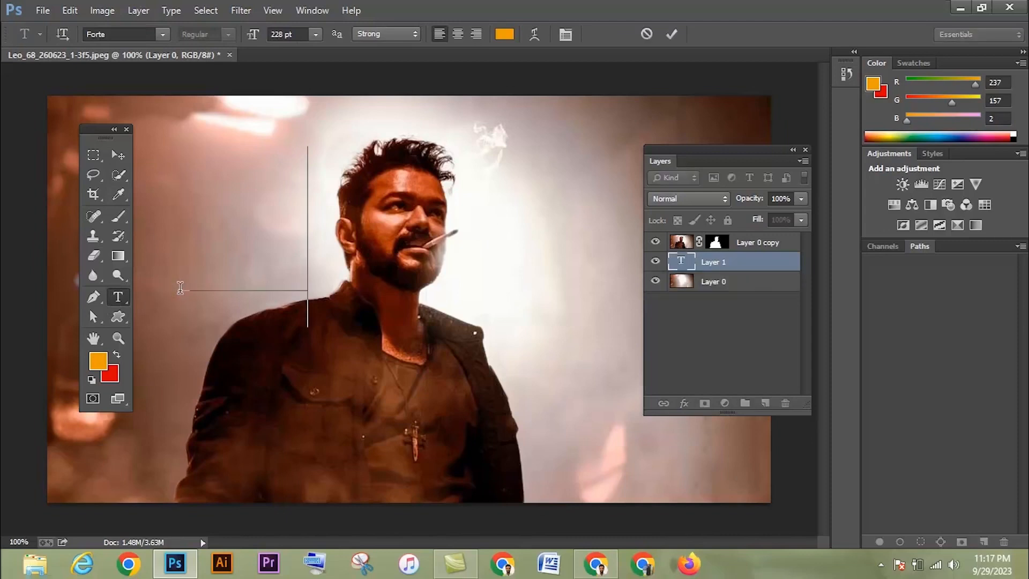
{"action": "type", "text": "Bad"}
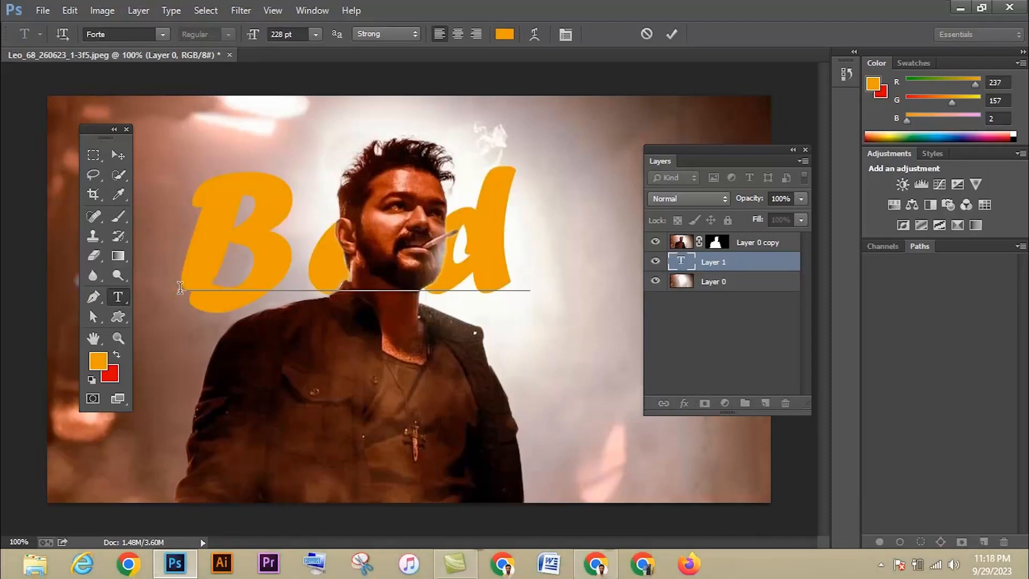
{"action": "type", "text": "a"}
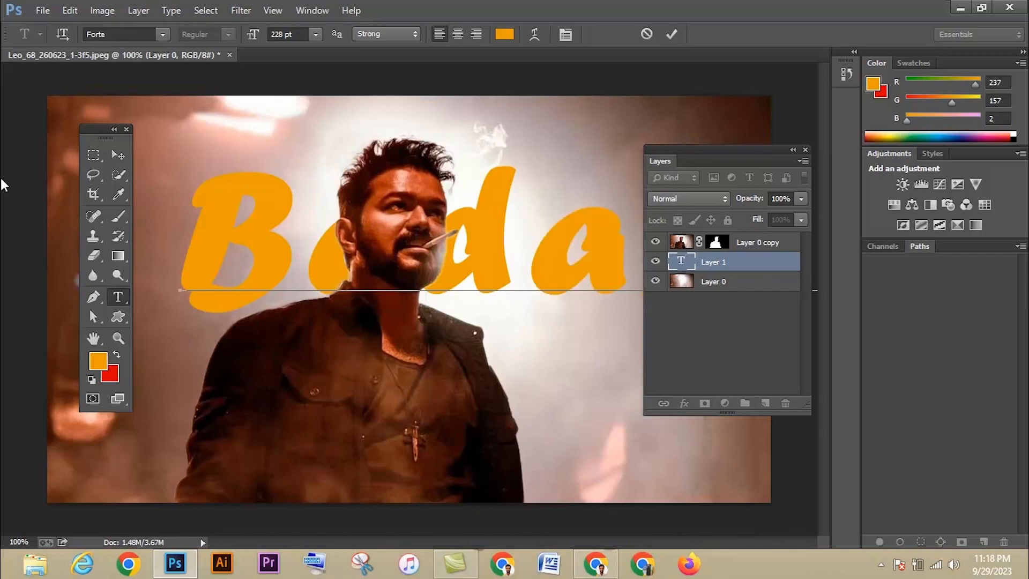
{"action": "left_click", "coordinate": [125, 154]}
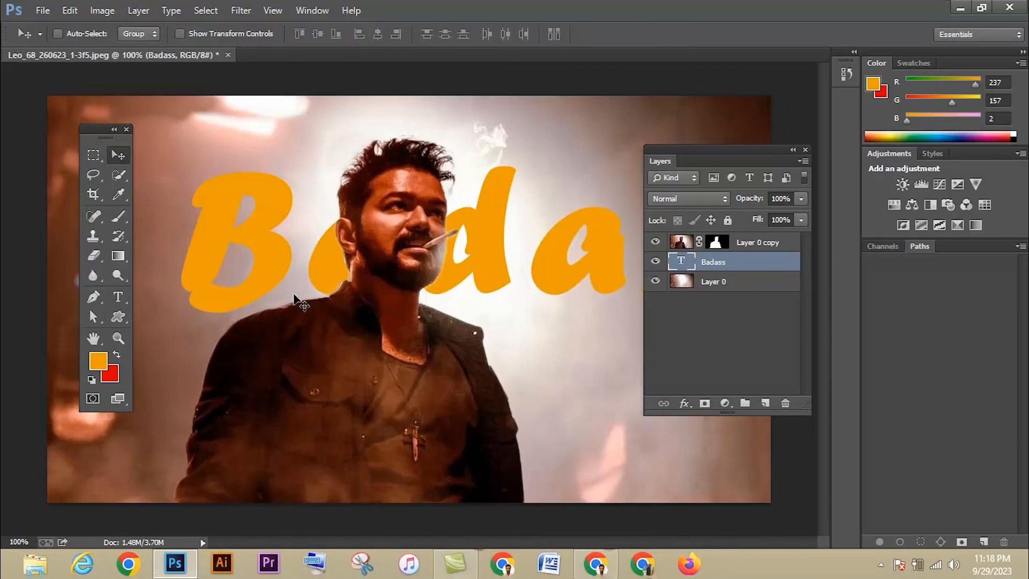
{"action": "key", "text": "ctrl+minus"}
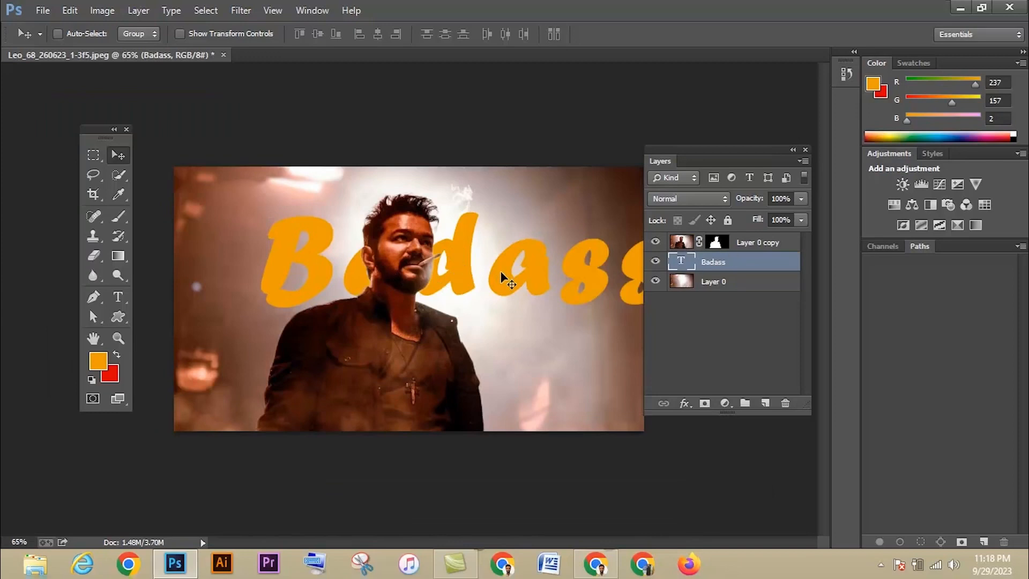
{"action": "left_click_drag", "start_coordinate": [500, 272], "coordinate": [433, 252]}
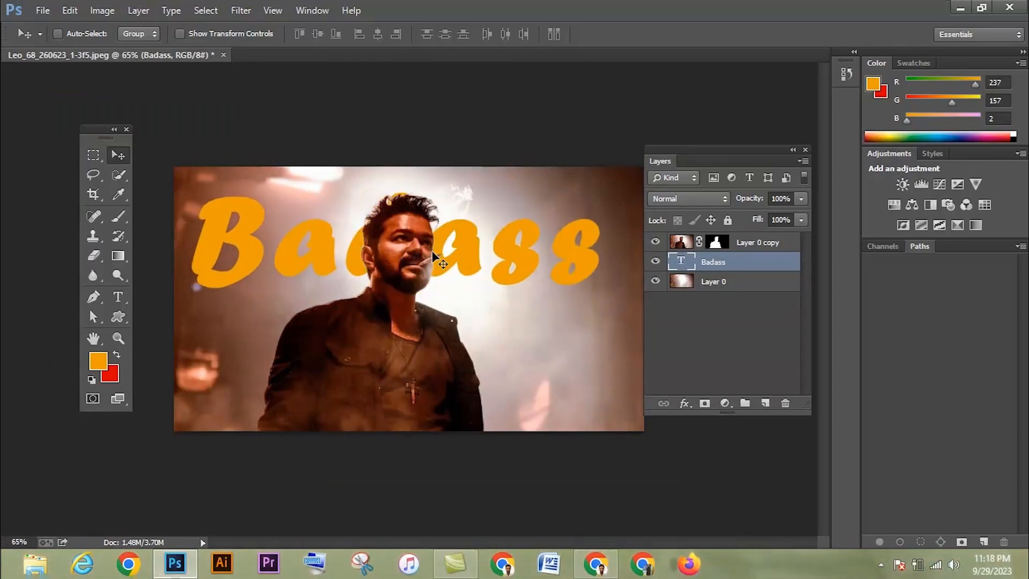
- Rotate the Badass text to about -8.75 degrees, scale it to about 102.84%, and nudge it into place behind the head
{"action": "key", "text": "ctrl+t"}
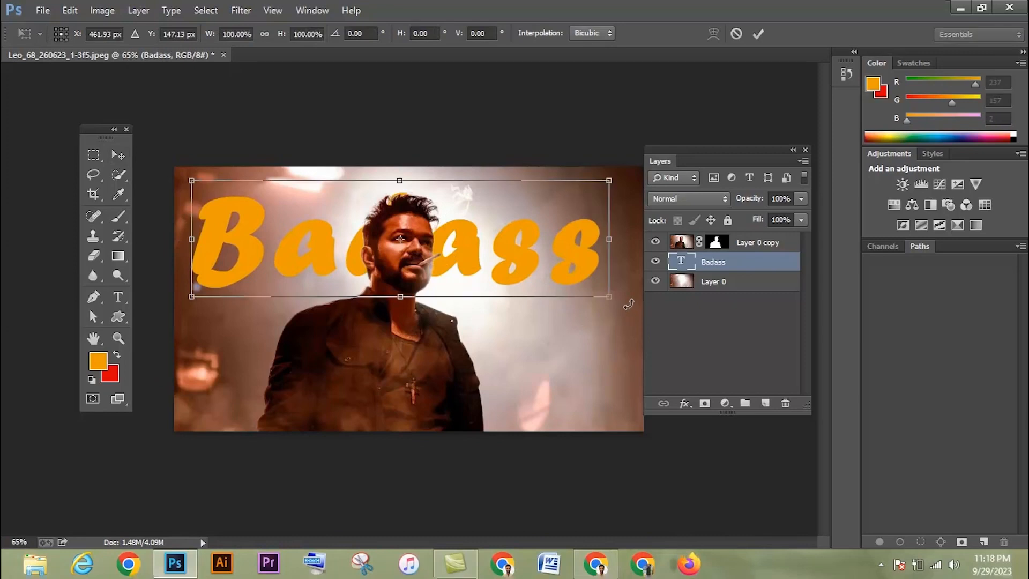
{"action": "left_click_drag", "start_coordinate": [629, 303], "coordinate": [629, 268]}
{"action": "mouse_move", "coordinate": [472, 244]}
{"action": "left_mouse_down"}
{"action": "mouse_move", "coordinate": [458, 226]}
{"action": "mouse_move", "coordinate": [465, 235]}
{"action": "left_mouse_up"}
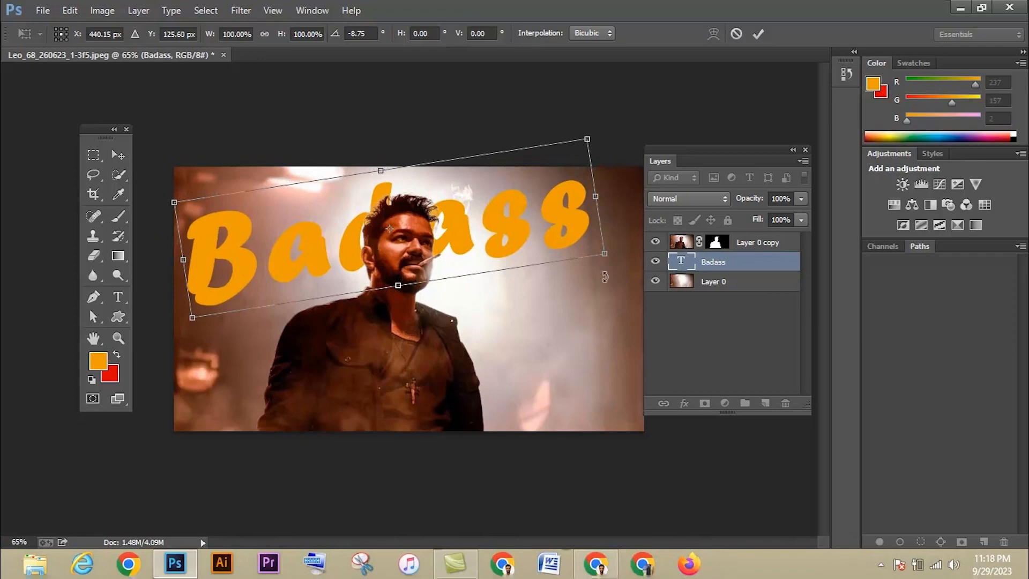
{"action": "left_click_drag", "start_coordinate": [607, 261], "coordinate": [613, 261]}
{"action": "left_click_drag", "start_coordinate": [467, 234], "coordinate": [467, 235]}
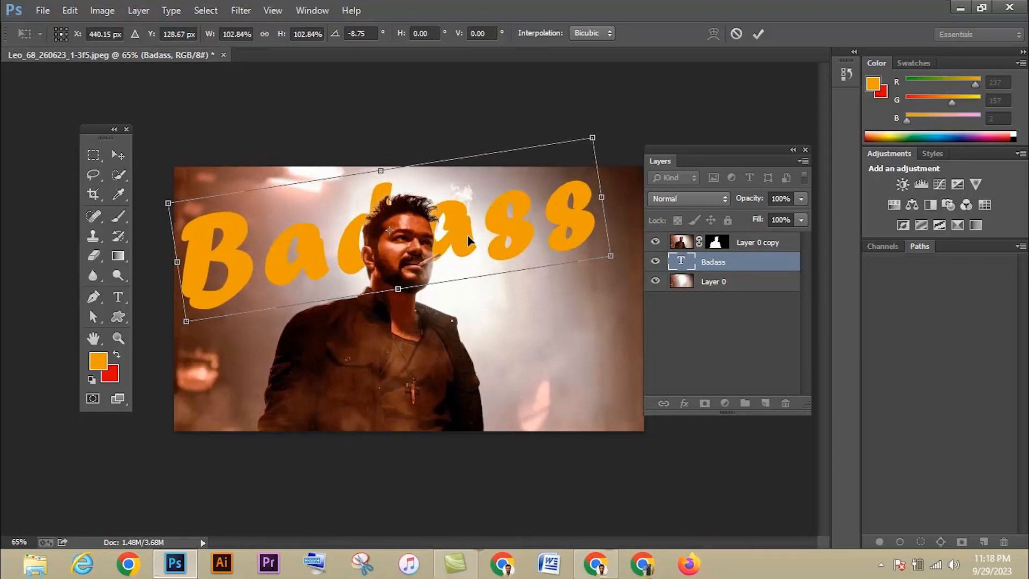
{"action": "key", "text": "Return"}
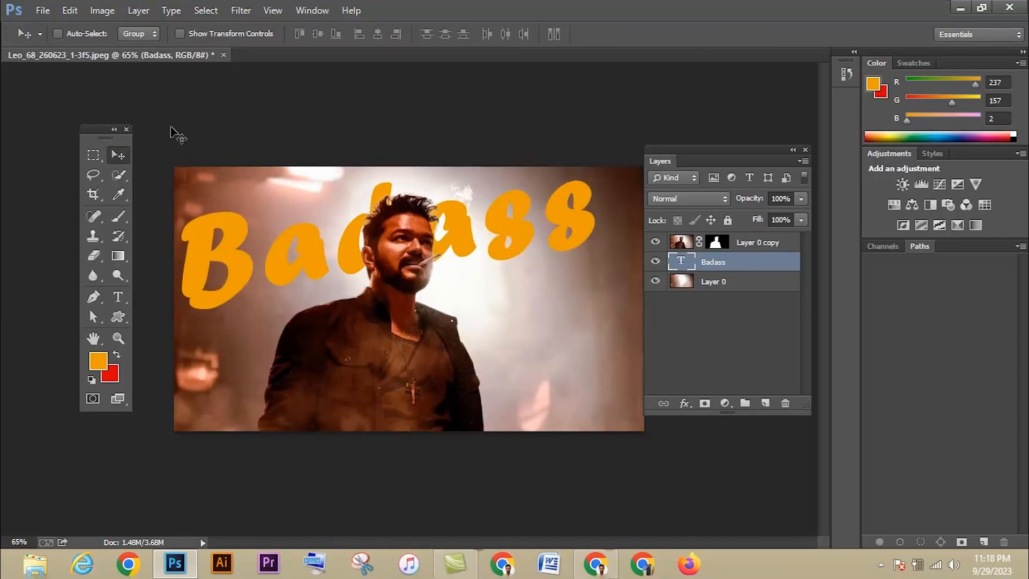
- Open the Photoshop document "poster for video {poster 1}" from the poster folder on Local Disk (F:)
{"action": "right_click", "coordinate": [271, 54]}
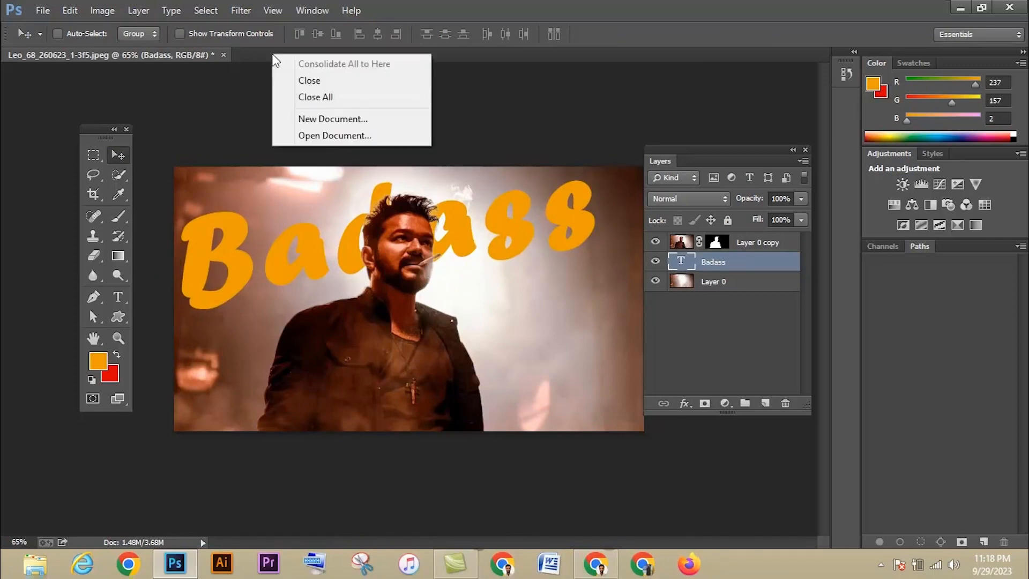
{"action": "left_click", "coordinate": [330, 138]}
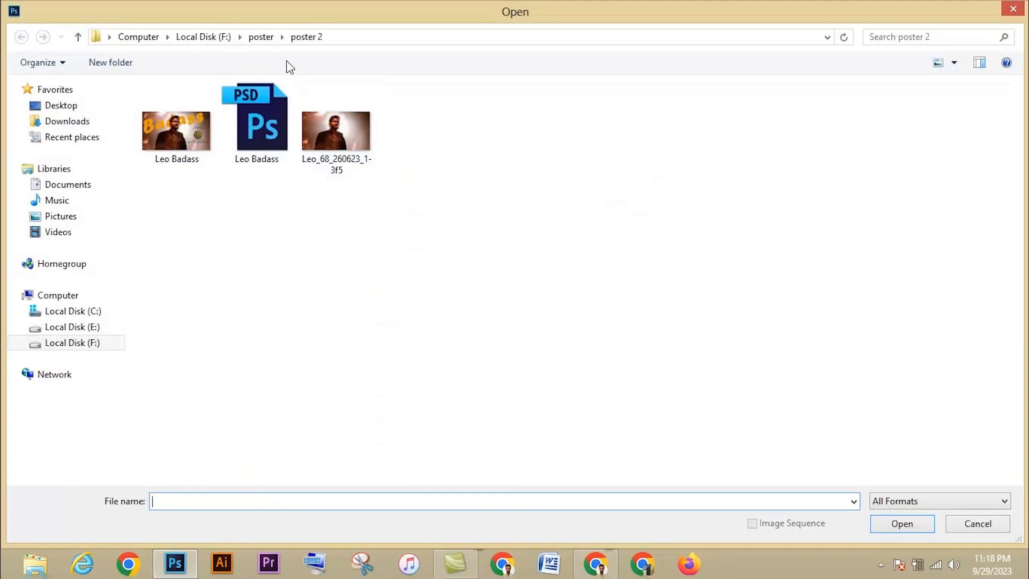
{"action": "left_click", "coordinate": [261, 38]}
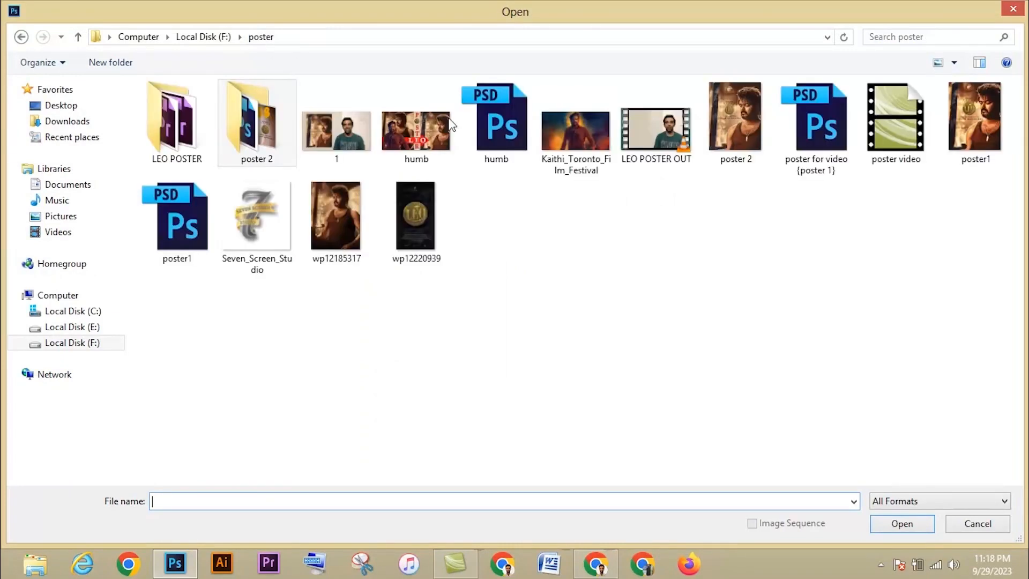
{"action": "left_click", "coordinate": [820, 147]}
{"action": "left_click", "coordinate": [903, 529]}
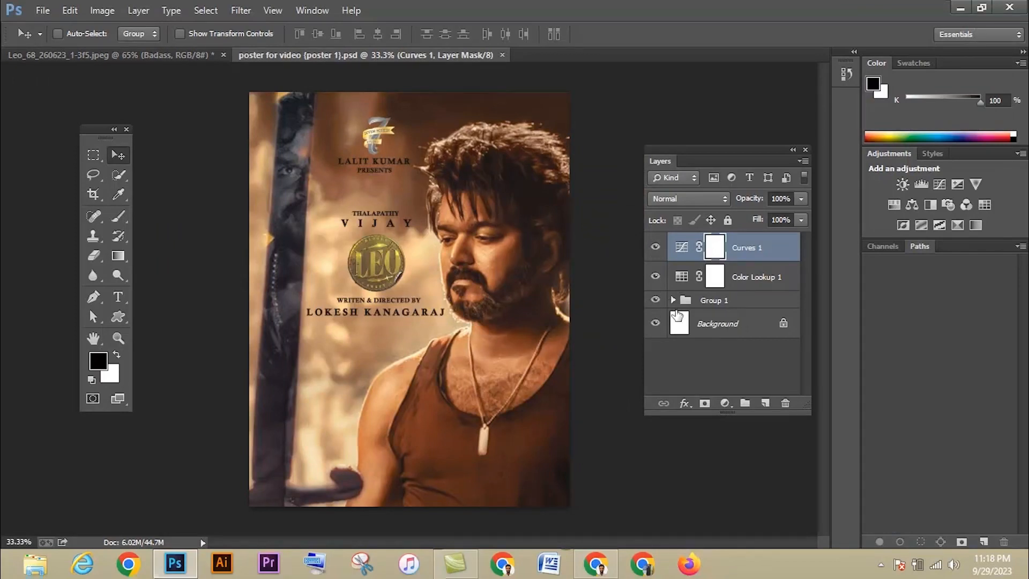
- Group the logo, credit text and LEO emblem layers, from Seven_Screen_Studio through Layer 2, inside Group 1
{"action": "left_click", "coordinate": [673, 300]}
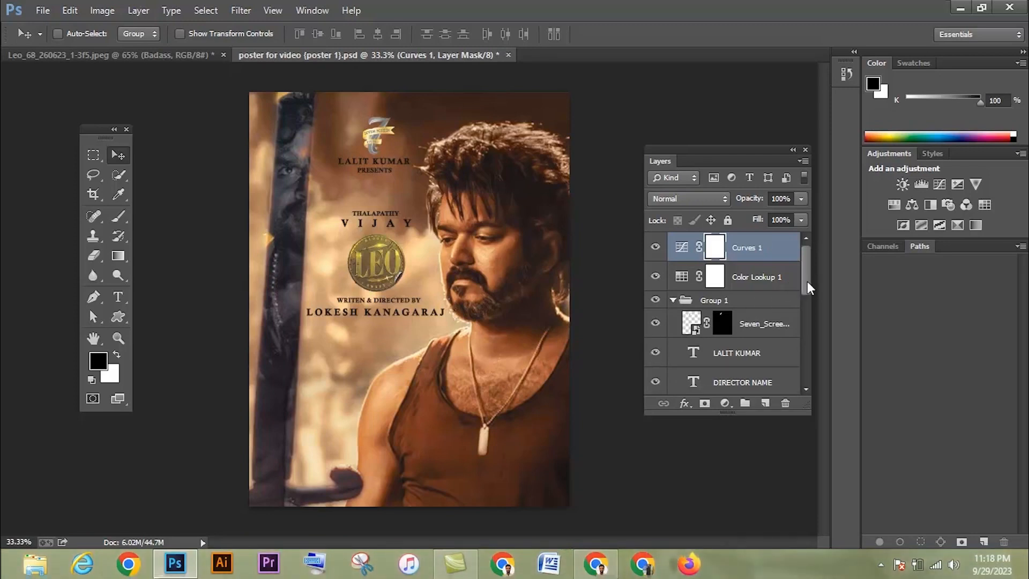
{"action": "left_click_drag", "start_coordinate": [807, 281], "coordinate": [808, 375]}
{"action": "left_click", "coordinate": [778, 274]}
{"action": "scroll", "coordinate": [755, 356], "scroll_direction": "up", "scroll_amount": 2}
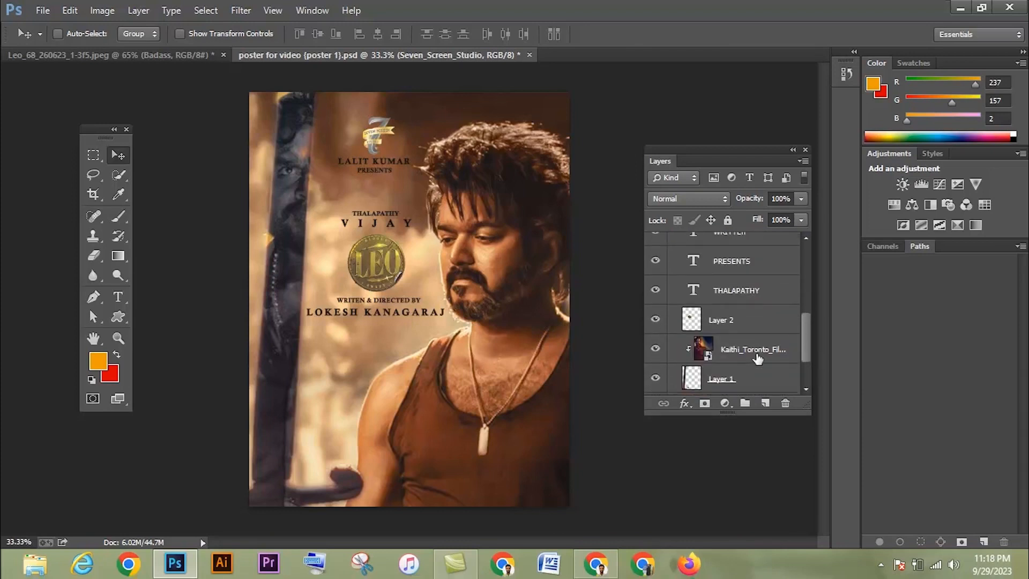
{"action": "left_click", "coordinate": [732, 327], "text": "shift"}
{"action": "key", "text": "ctrl+g"}
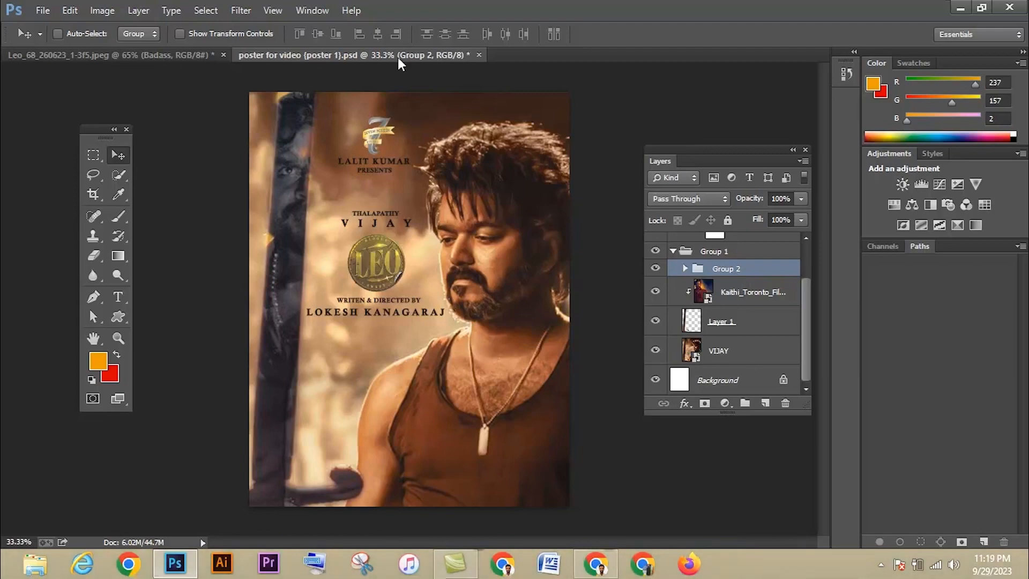
- Copy the grouped credits into the Leo_68_260623_1-3f5 image above the Badass text, and close the source poster without saving
{"action": "left_click_drag", "start_coordinate": [398, 57], "coordinate": [297, 301]}
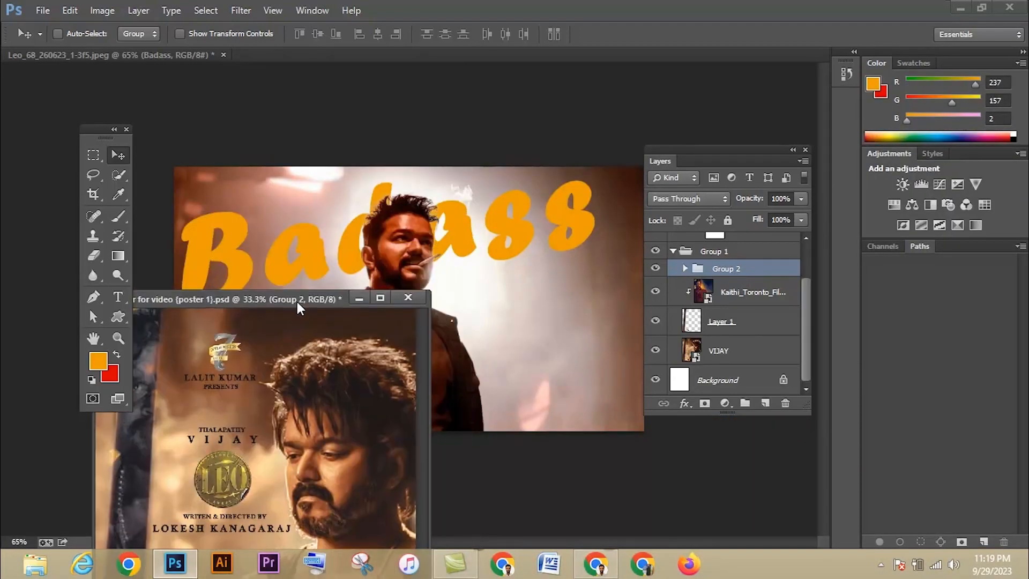
{"action": "left_click_drag", "start_coordinate": [743, 273], "coordinate": [608, 294]}
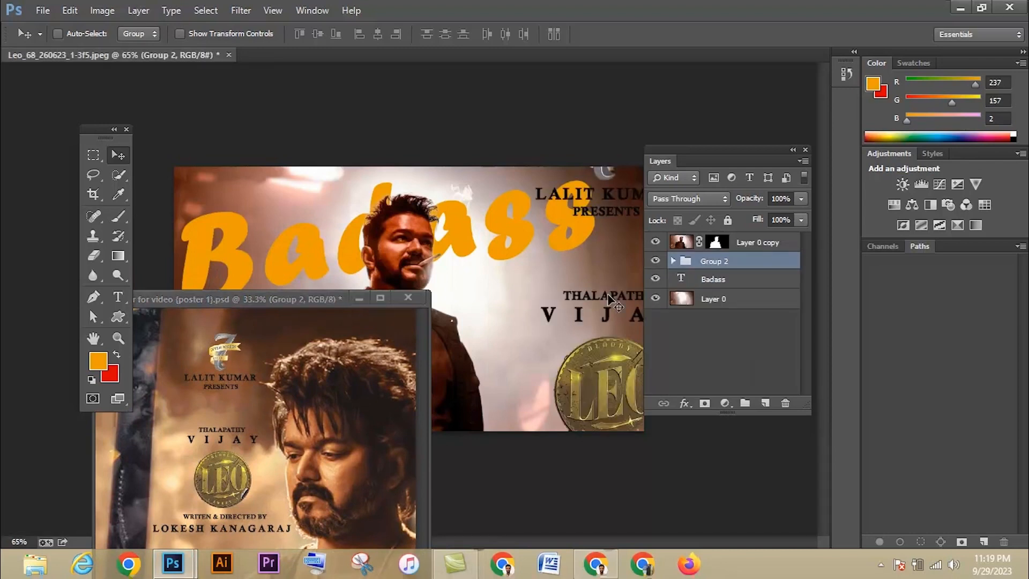
{"action": "left_click", "coordinate": [402, 300]}
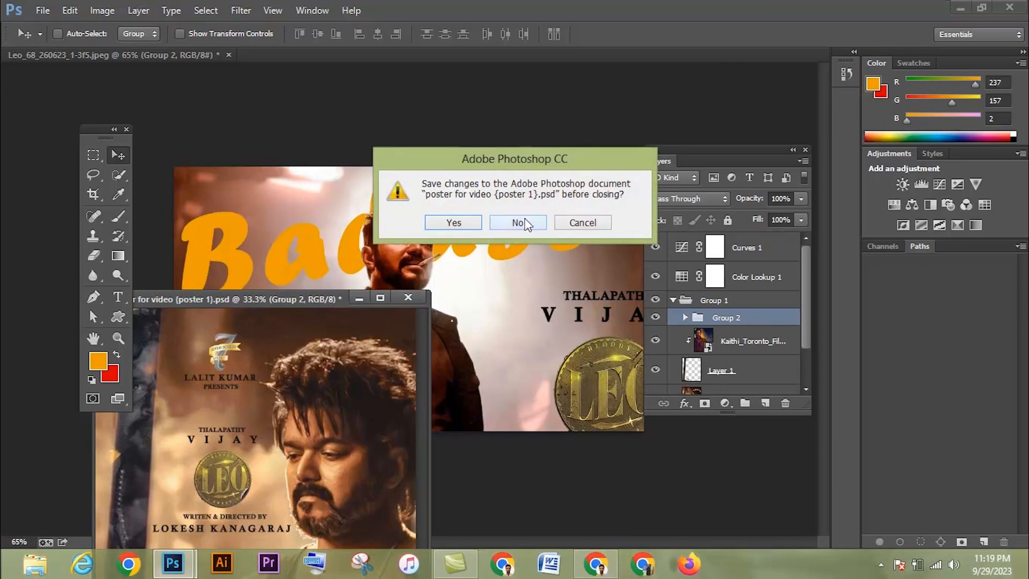
{"action": "left_click", "coordinate": [519, 224]}
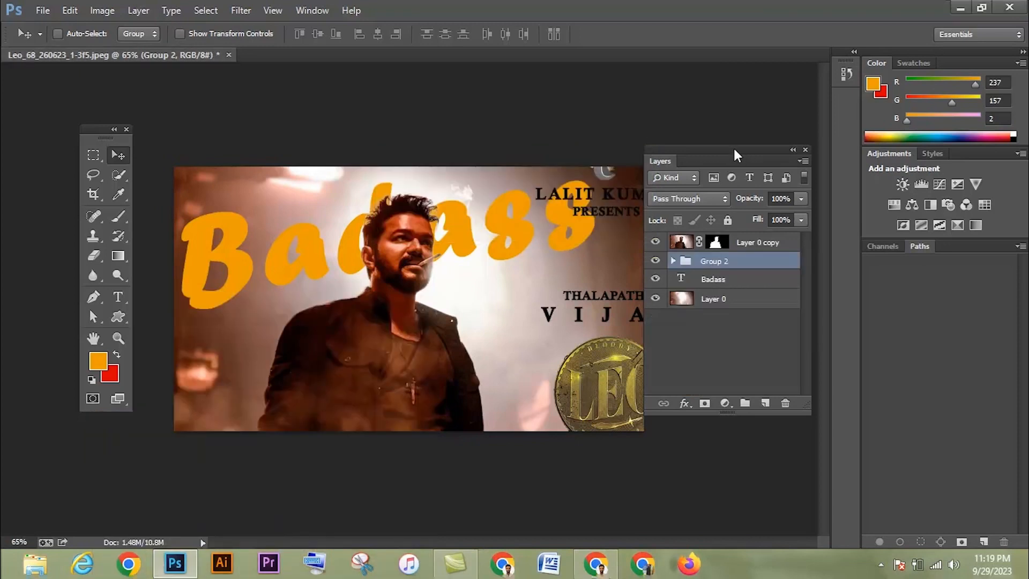
- Scale the credits group to about 57.37% and place it in the empty area to the right of the man
{"action": "left_click_drag", "start_coordinate": [736, 155], "coordinate": [751, 159]}
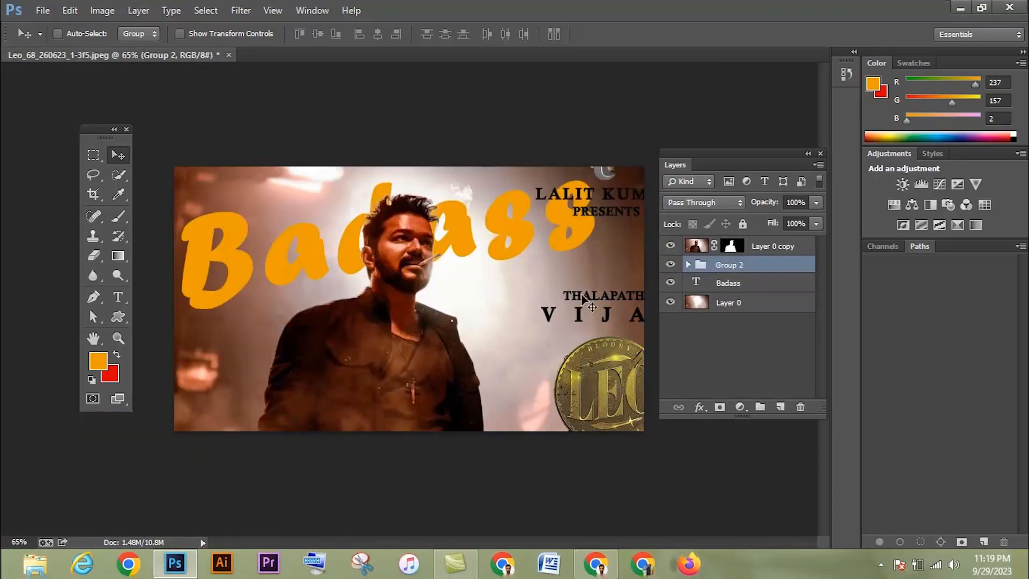
{"action": "key", "text": "ctrl+t"}
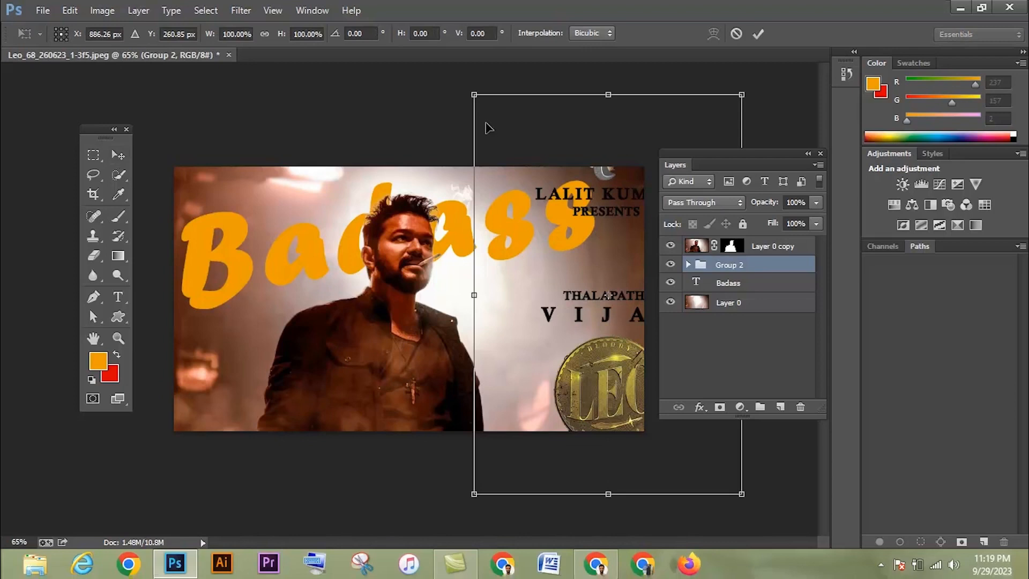
{"action": "left_click_drag", "start_coordinate": [476, 96], "coordinate": [543, 173]}
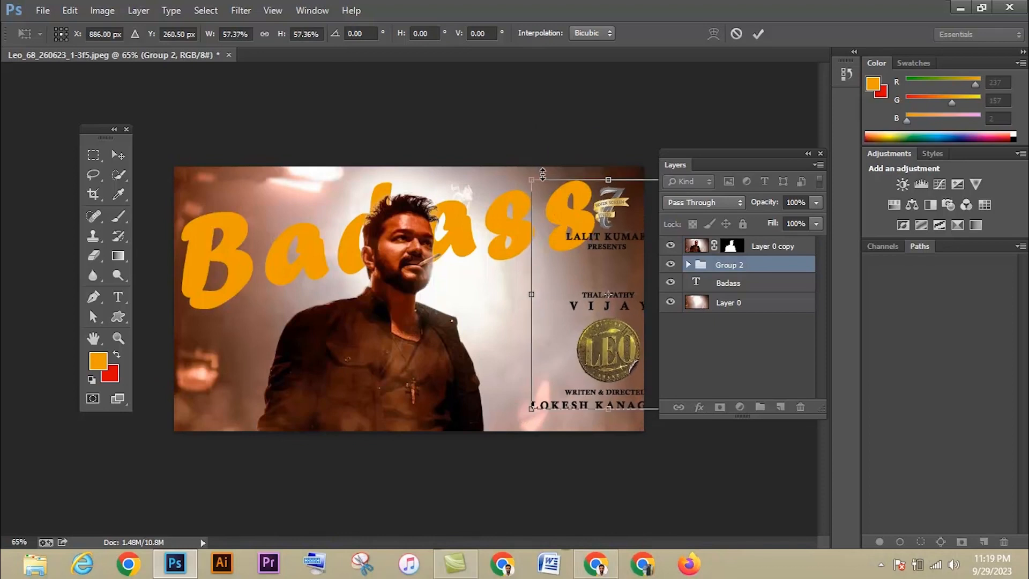
{"action": "left_click_drag", "start_coordinate": [623, 314], "coordinate": [575, 303]}
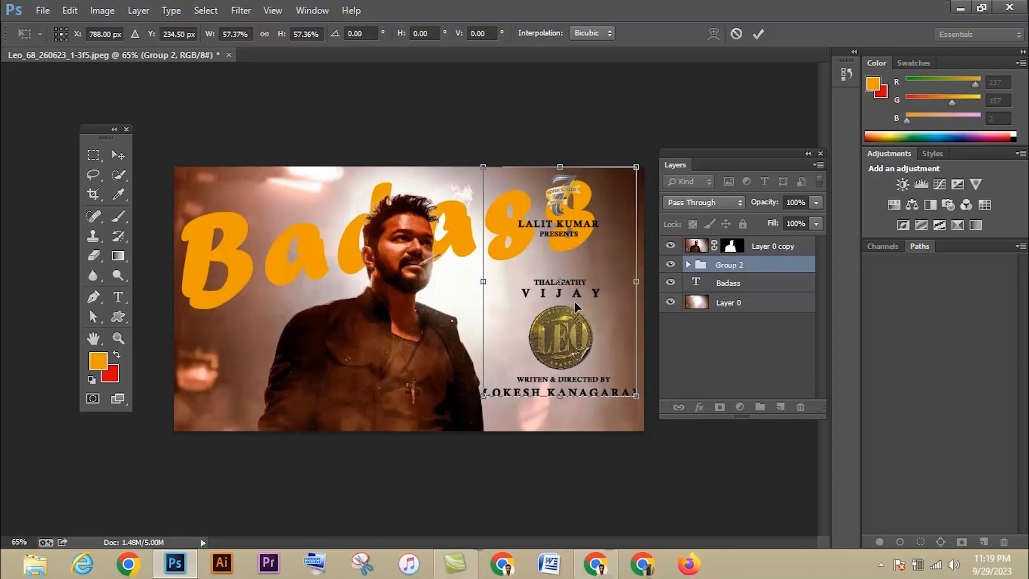
{"action": "key", "text": "Return"}
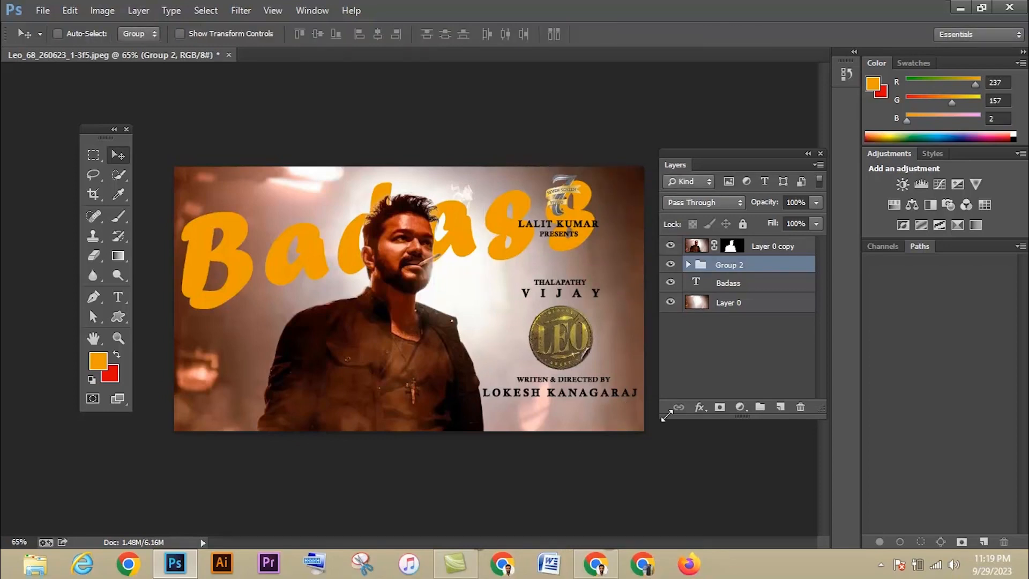
- Expand Group 2 and shift the Seven_Screen_Studio logo horizontally to X 226 px, above the start of the Badass text
{"action": "left_click", "coordinate": [688, 265]}
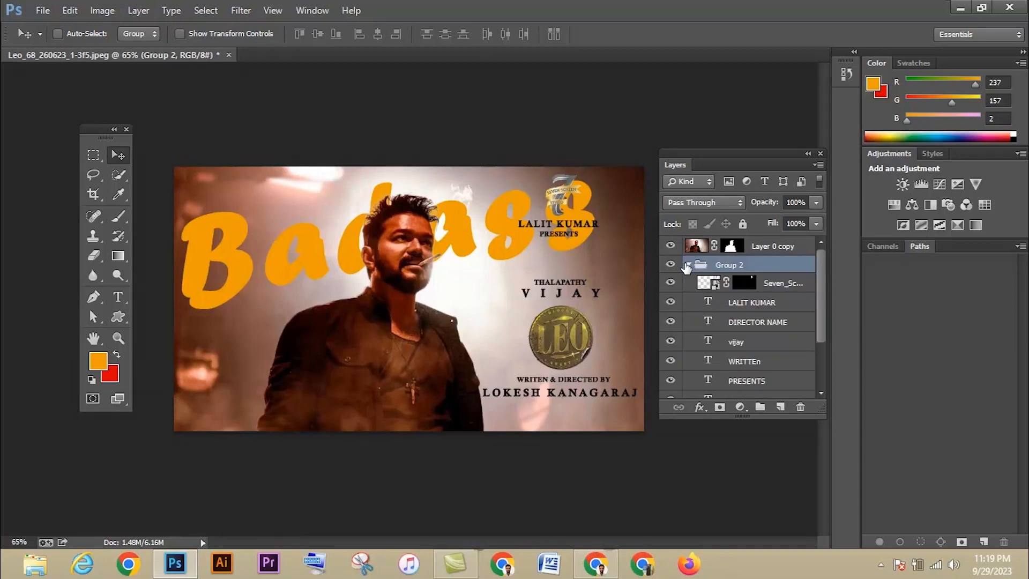
{"action": "left_click", "coordinate": [772, 289]}
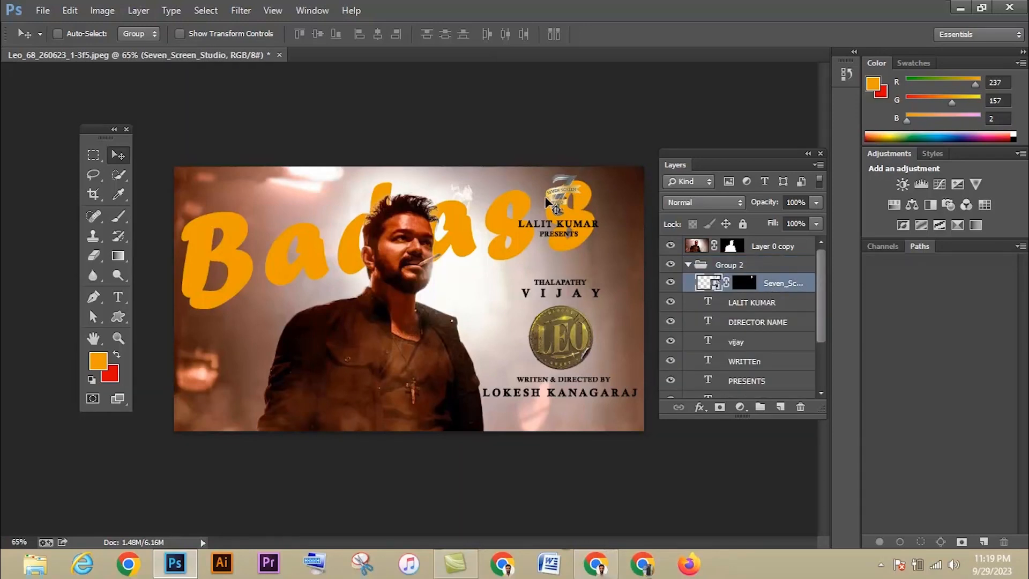
{"action": "key", "text": "ctrl+t"}
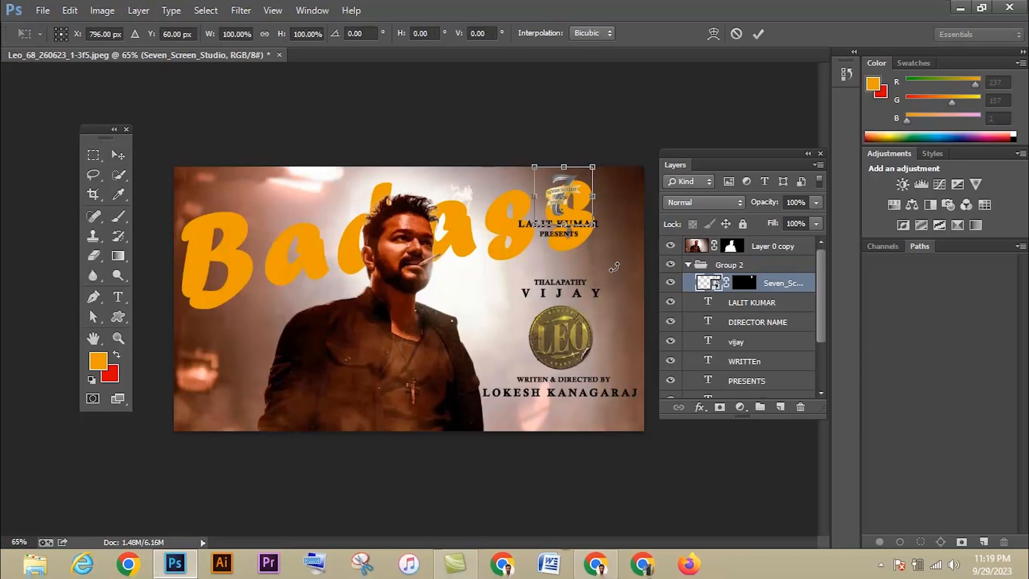
{"action": "key", "text": "shift+Left"}
{"action": "key", "text": "shift+Left"}
{"action": "key", "text": "shift+Left"}
{"action": "key", "text": "shift+Left"}
{"action": "key", "text": "shift+Left"}
{"action": "key", "text": "shift+Left"}
{"action": "key", "text": "shift+Left"}
{"action": "key", "text": "shift+Left"}
{"action": "key", "text": "shift+Left"}
{"action": "key", "text": "shift+Left"}
{"action": "key", "text": "shift+Left"}
{"action": "key", "text": "shift+Left"}
{"action": "key", "text": "shift+Left"}
{"action": "key", "text": "shift+Left"}
{"action": "key", "text": "shift+Left"}
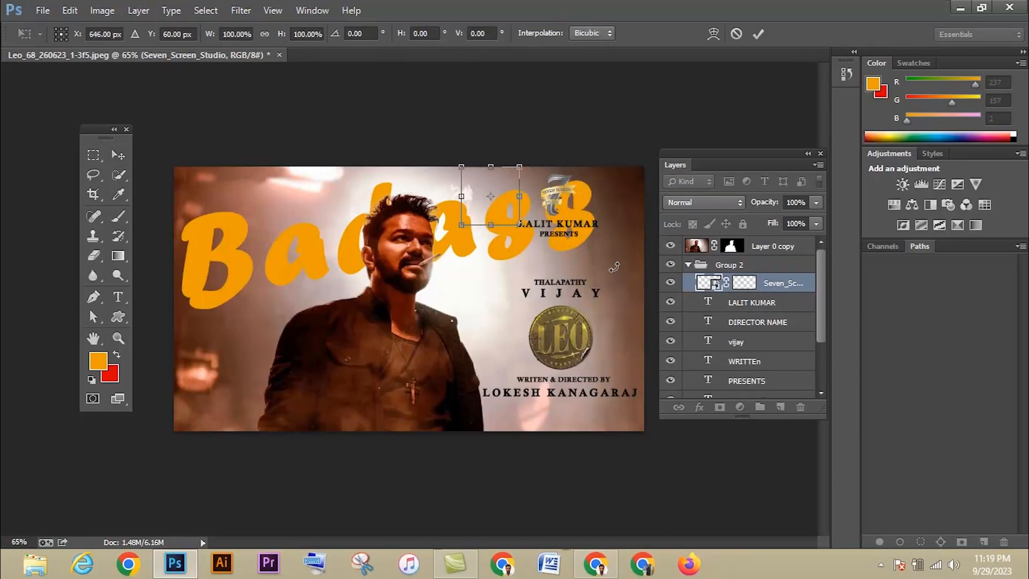
{"action": "key", "text": "shift+Left"}
{"action": "key", "text": "shift+Left"}
{"action": "key", "text": "shift+Left"}
{"action": "key", "text": "shift+Left"}
{"action": "key", "text": "shift+Left"}
{"action": "key", "text": "shift+Left"}
{"action": "key", "text": "shift+Left"}
{"action": "key", "text": "shift+Left"}
{"action": "key", "text": "shift+Left"}
{"action": "key", "text": "shift+Left"}
{"action": "key", "text": "shift+Left"}
{"action": "key", "text": "shift+Left"}
{"action": "key", "text": "shift+Left"}
{"action": "key", "text": "shift+Left"}
{"action": "key", "text": "shift+Left"}
{"action": "key", "text": "shift+Left"}
{"action": "key", "text": "shift+Left"}
{"action": "key", "text": "shift+Left"}
{"action": "key", "text": "shift+Left"}
{"action": "key", "text": "shift+Left"}
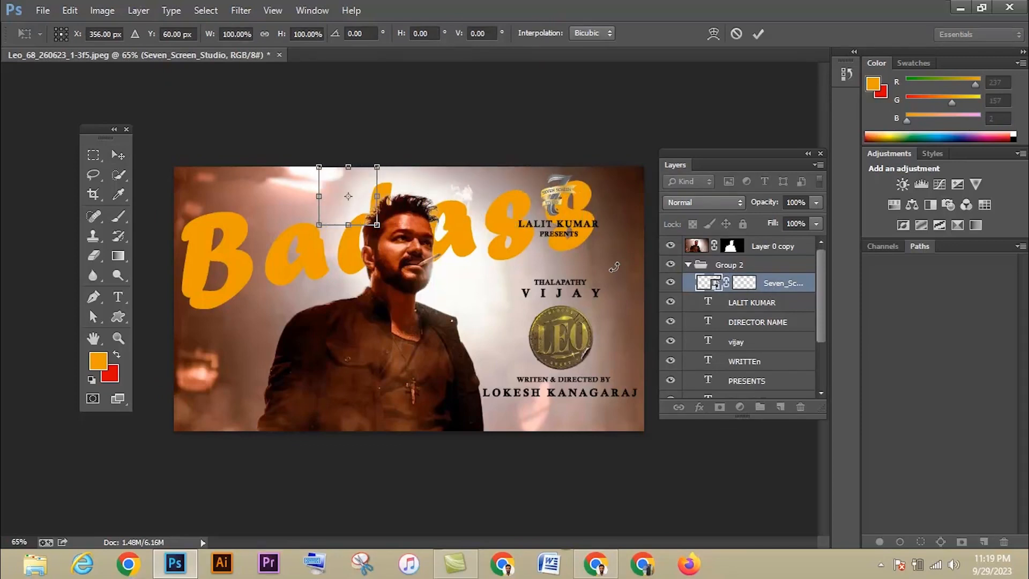
{"action": "key", "text": "shift+Left"}
{"action": "key", "text": "shift+Left"}
{"action": "key", "text": "shift+Left"}
{"action": "key", "text": "shift+Left"}
{"action": "key", "text": "shift+Left"}
{"action": "key", "text": "shift+Left"}
{"action": "key", "text": "shift+Left"}
{"action": "key", "text": "shift+Left"}
{"action": "key", "text": "shift+Left"}
{"action": "key", "text": "shift+Left"}
{"action": "key", "text": "shift+Left"}
{"action": "key", "text": "shift+Left"}
{"action": "key", "text": "shift+Left"}
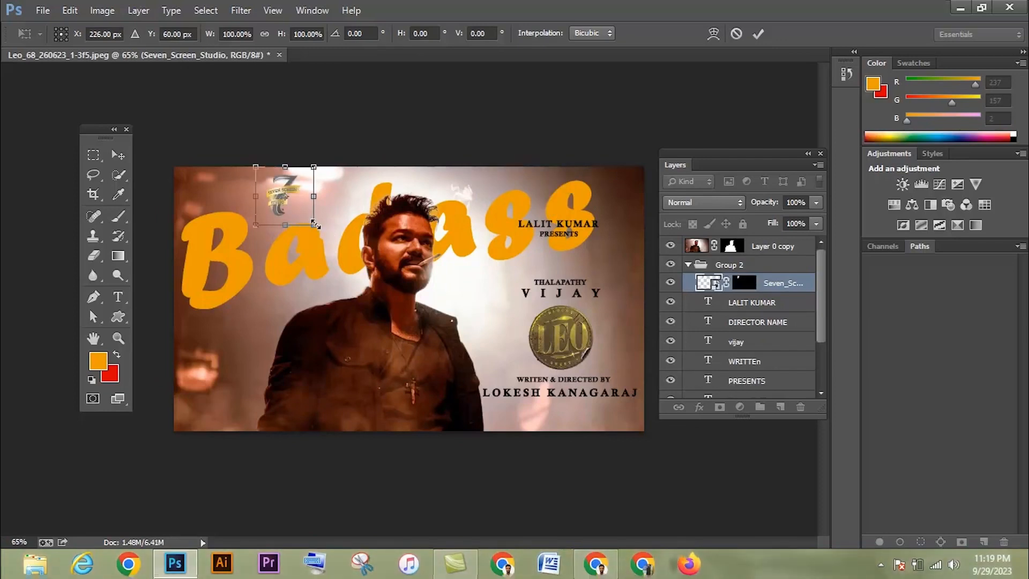
- Scale the studio logo to 70.83% and place it in the poster's upper-left corner at X 60.5 px, Y 52.5 px
{"action": "left_click_drag", "start_coordinate": [315, 225], "coordinate": [211, 188]}
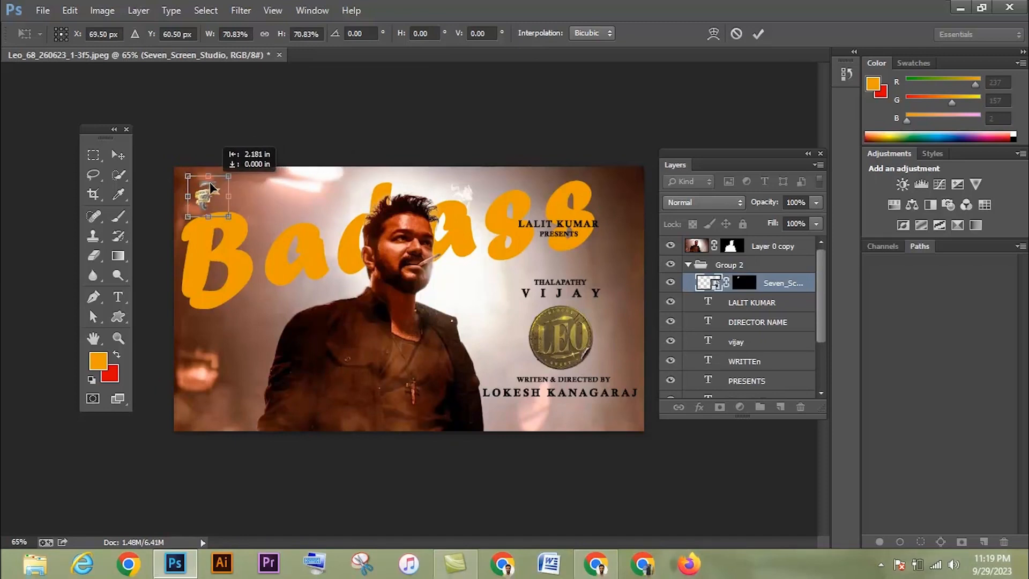
{"action": "key", "text": "Left"}
{"action": "key", "text": "Left"}
{"action": "key", "text": "Left"}
{"action": "key", "text": "Left"}
{"action": "key", "text": "Left"}
{"action": "key", "text": "Left"}
{"action": "key", "text": "Left"}
{"action": "key", "text": "Left"}
{"action": "key", "text": "Left"}
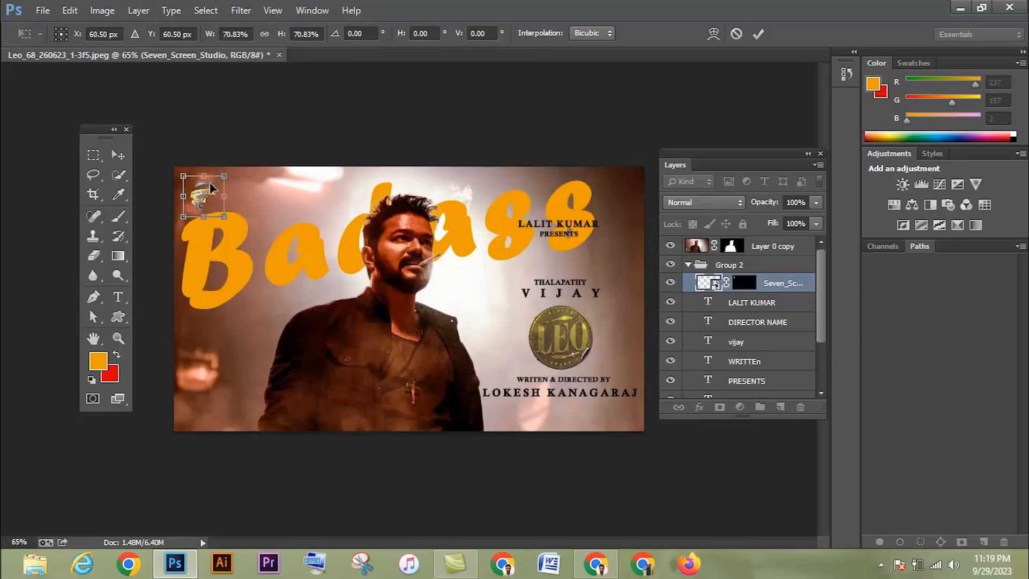
{"action": "key", "text": "Up"}
{"action": "key", "text": "Up"}
{"action": "key", "text": "Up"}
{"action": "key", "text": "Up"}
{"action": "key", "text": "Up"}
{"action": "key", "text": "Up"}
{"action": "key", "text": "Up"}
{"action": "key", "text": "Up"}
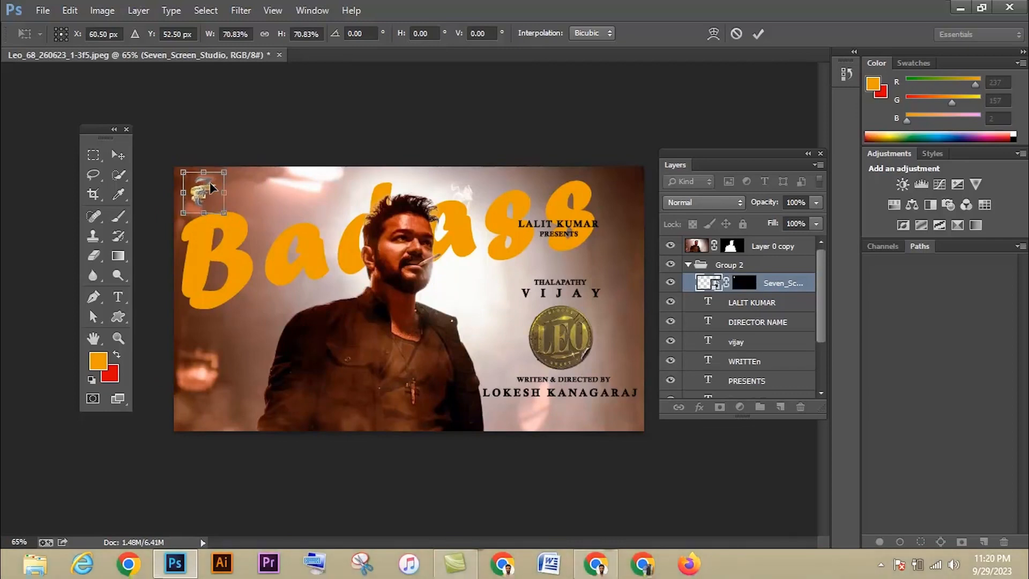
{"action": "key", "text": "Return"}
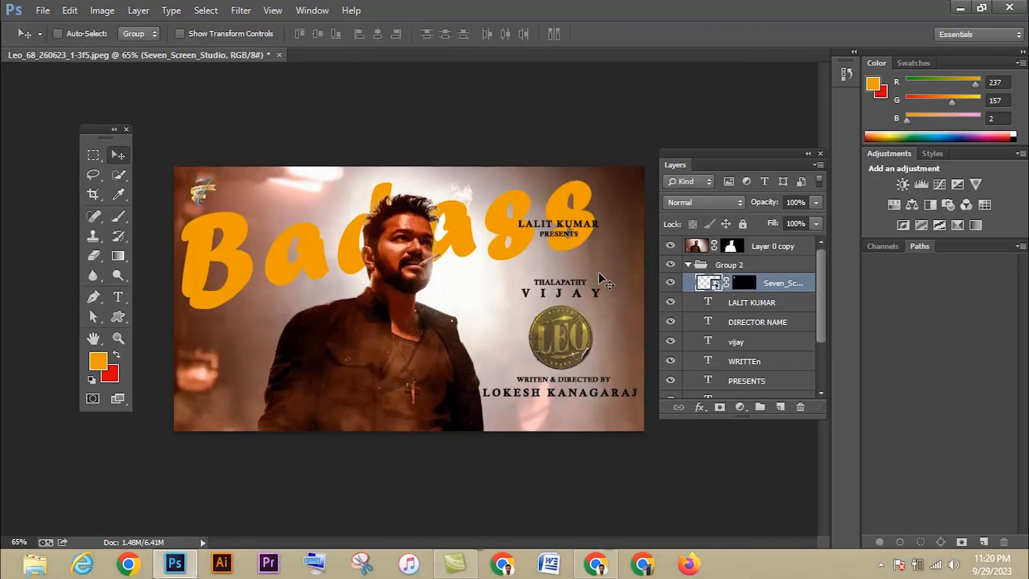
- Move the presenter name and PRESENTS text together to sit just to the right of the studio logo
{"action": "left_click", "coordinate": [773, 311]}
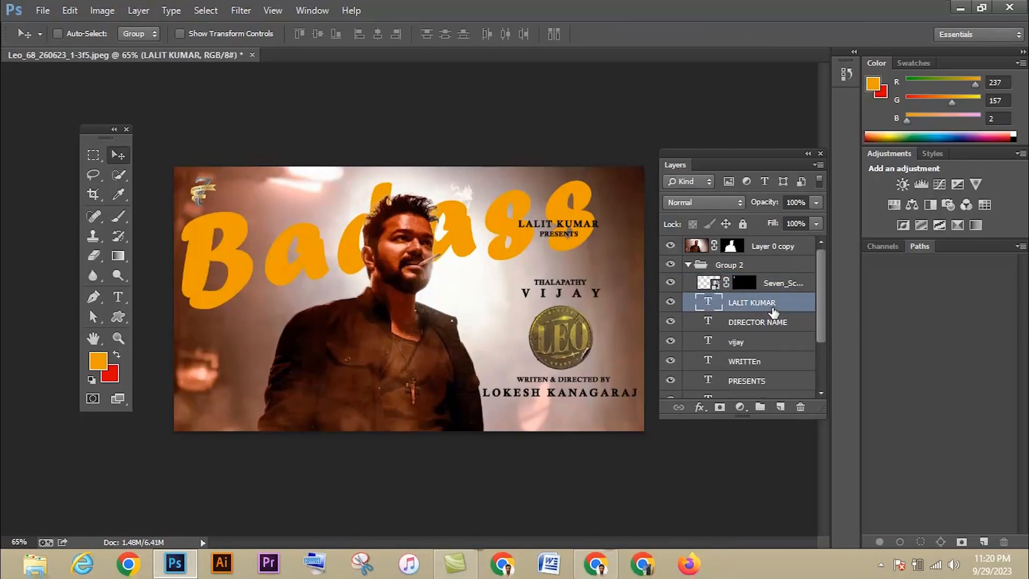
{"action": "left_click", "coordinate": [753, 382], "text": "ctrl"}
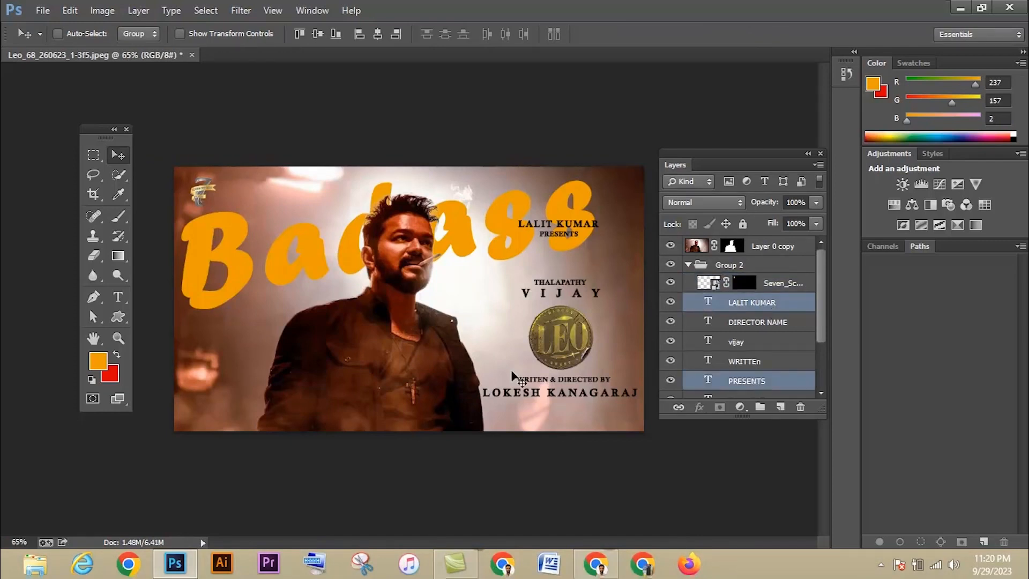
{"action": "key", "text": "ctrl+t"}
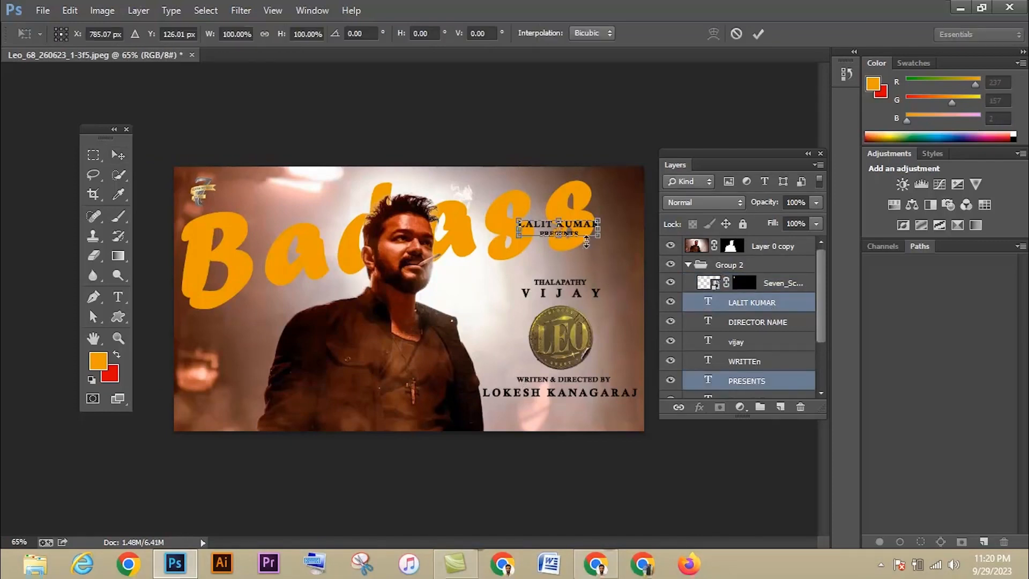
{"action": "left_click_drag", "start_coordinate": [583, 224], "coordinate": [301, 203]}
{"action": "key", "text": "Return"}
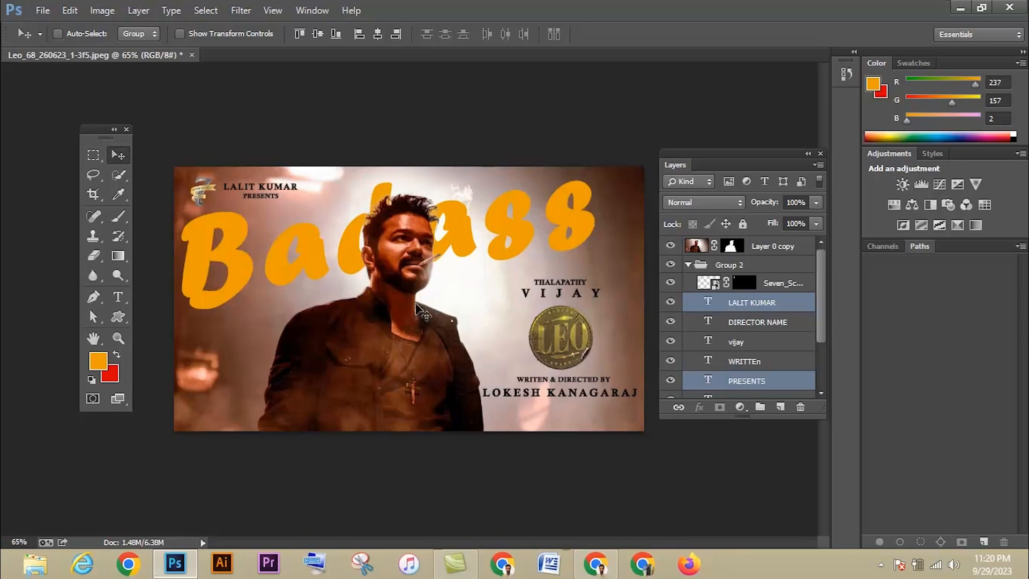
- Reorder the PRESENTS layer directly beneath the presenter name layer, and shift the remaining credits and LEO emblem slightly upward
{"action": "left_click_drag", "start_coordinate": [755, 381], "coordinate": [824, 347]}
{"action": "left_click", "coordinate": [765, 342]}
{"action": "left_click", "coordinate": [751, 370], "text": "shift"}
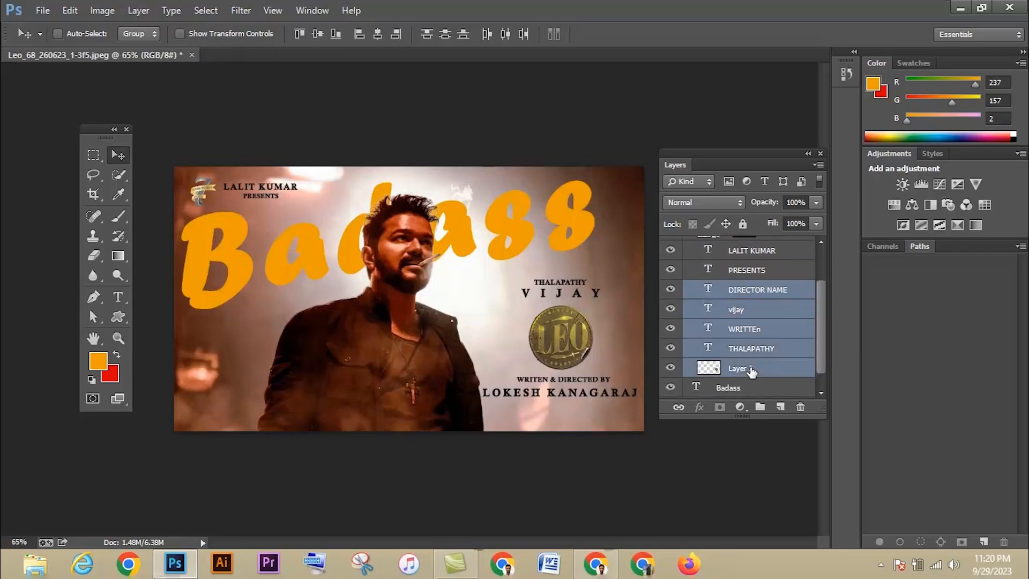
{"action": "key", "text": "shift+Up"}
{"action": "key", "text": "shift+Up"}
{"action": "key", "text": "shift+Up"}
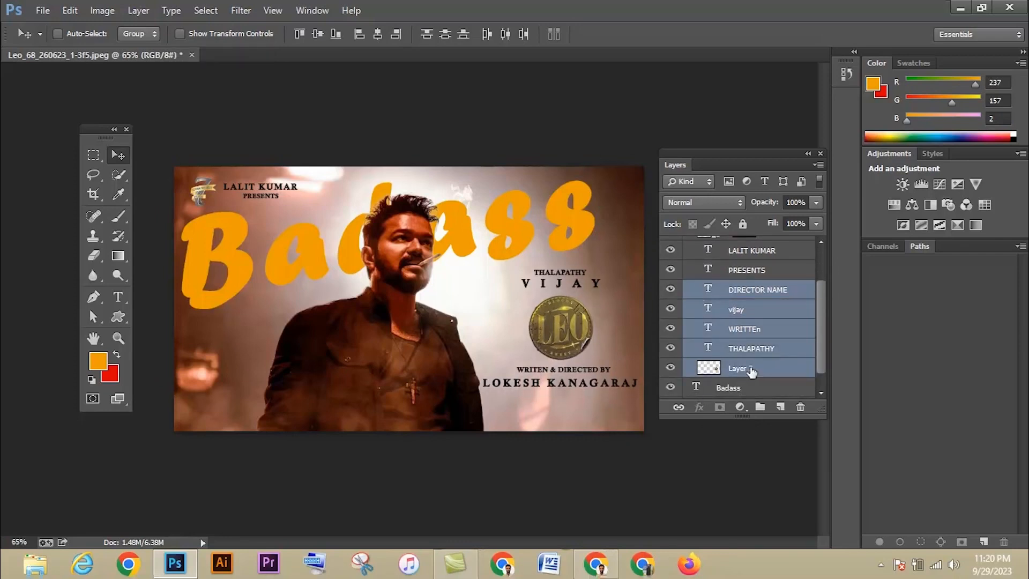
{"action": "key", "text": "Down"}
{"action": "key", "text": "Down"}
{"action": "key", "text": "Down"}
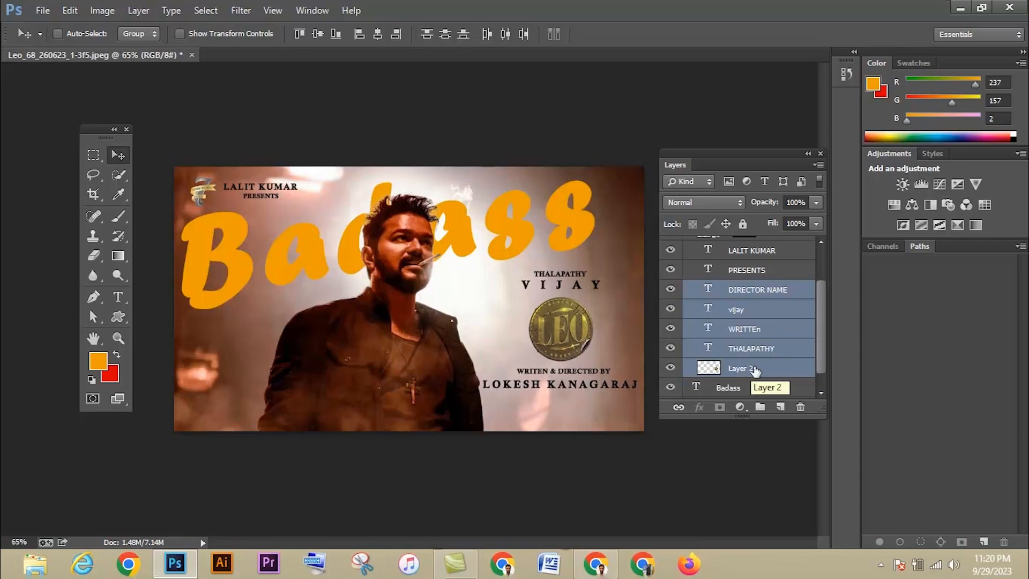
- Nudge the WRITTEn and DIRECTOR NAME text layers slightly down, away from the LEO emblem
{"action": "left_click", "coordinate": [755, 370]}
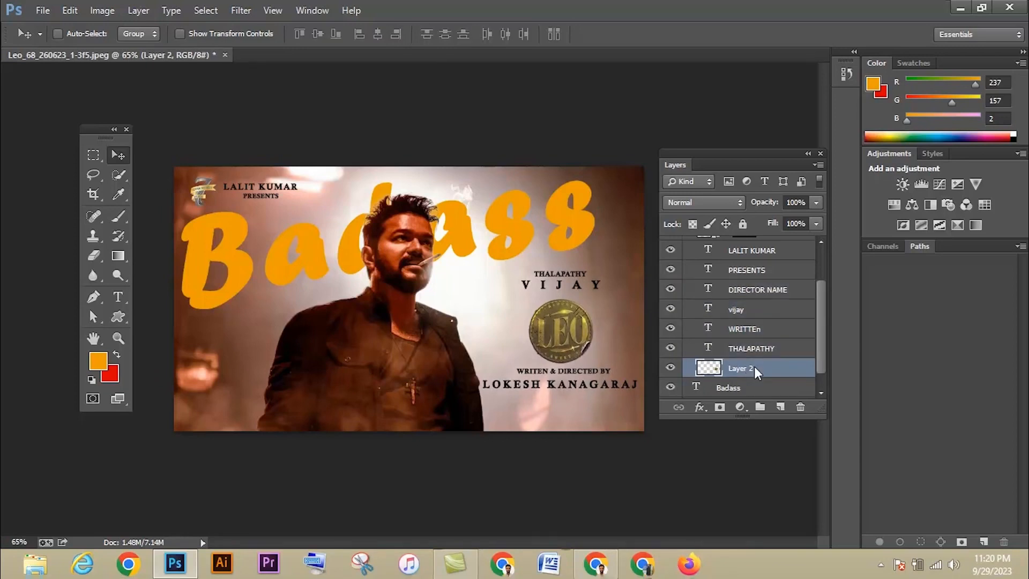
{"action": "left_click", "coordinate": [757, 336]}
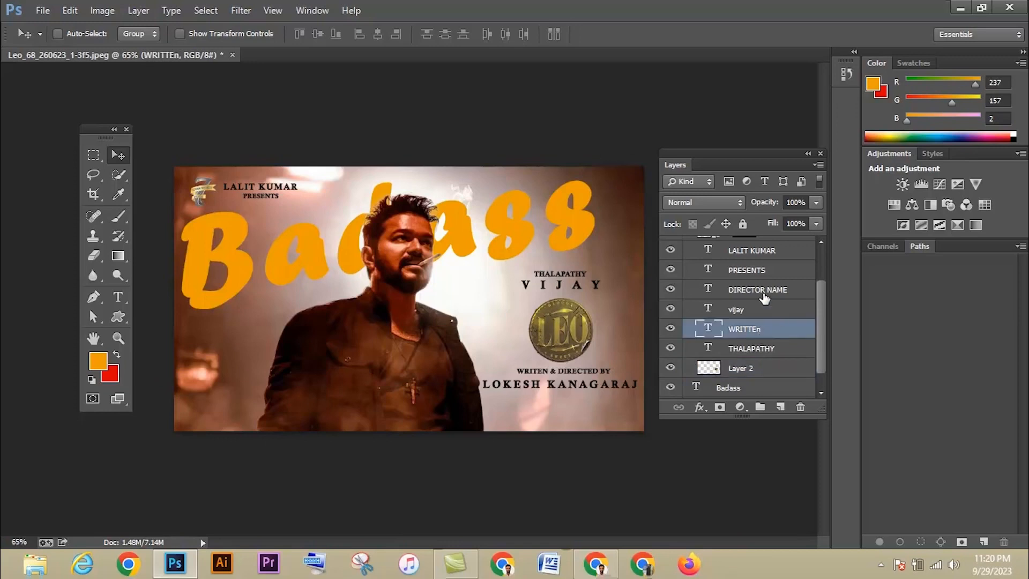
{"action": "left_click", "coordinate": [763, 295], "text": "ctrl"}
{"action": "key", "text": "Down"}
{"action": "key", "text": "Down"}
{"action": "key", "text": "Down"}
{"action": "key", "text": "Down"}
{"action": "key", "text": "Down"}
{"action": "key", "text": "Down"}
{"action": "key", "text": "Down"}
{"action": "key", "text": "Down"}
{"action": "key", "text": "Down"}
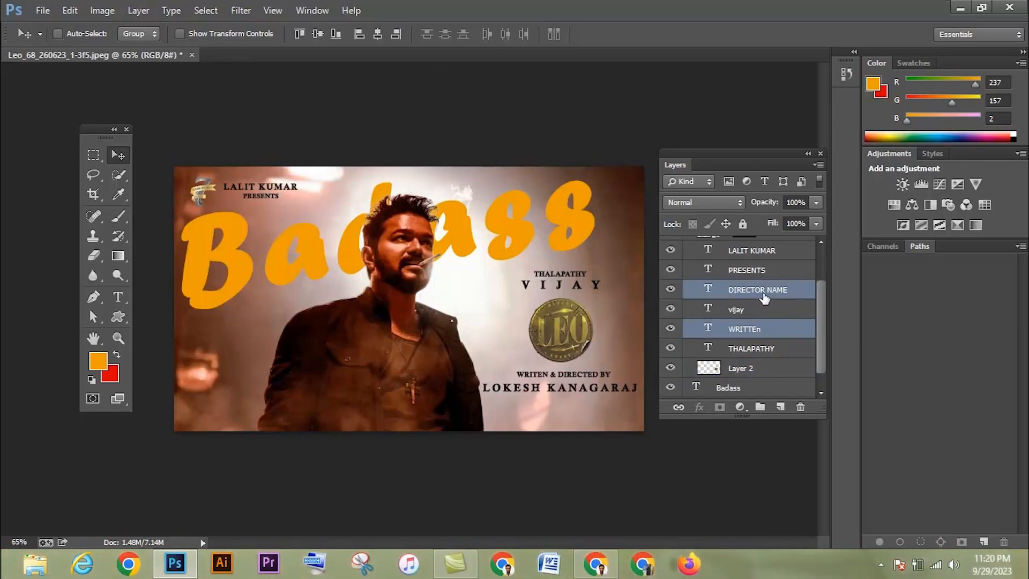
{"action": "key", "text": "Down"}
{"action": "key", "text": "Down"}
{"action": "key", "text": "Down"}
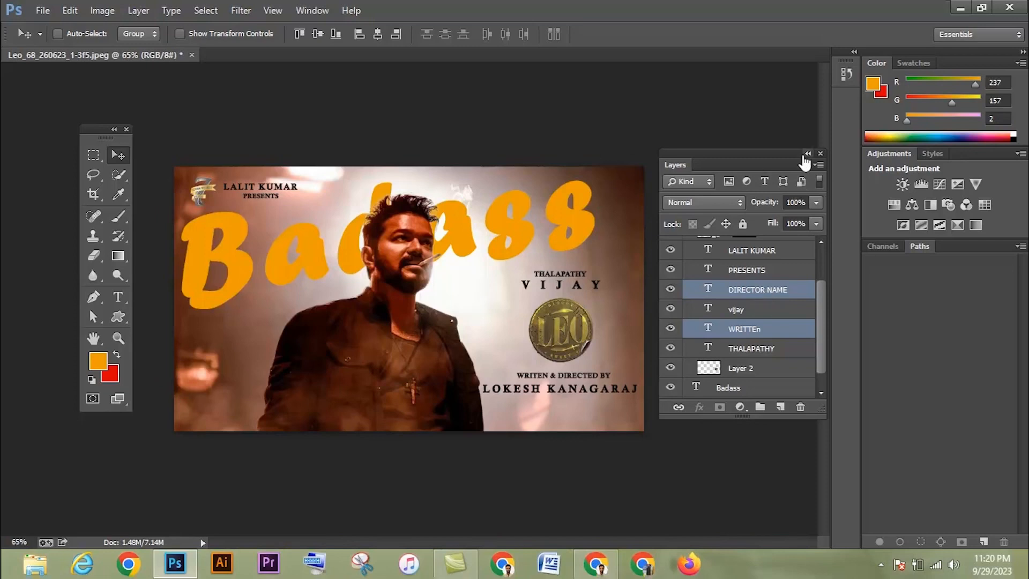
{"action": "left_click_drag", "start_coordinate": [772, 153], "coordinate": [767, 153]}
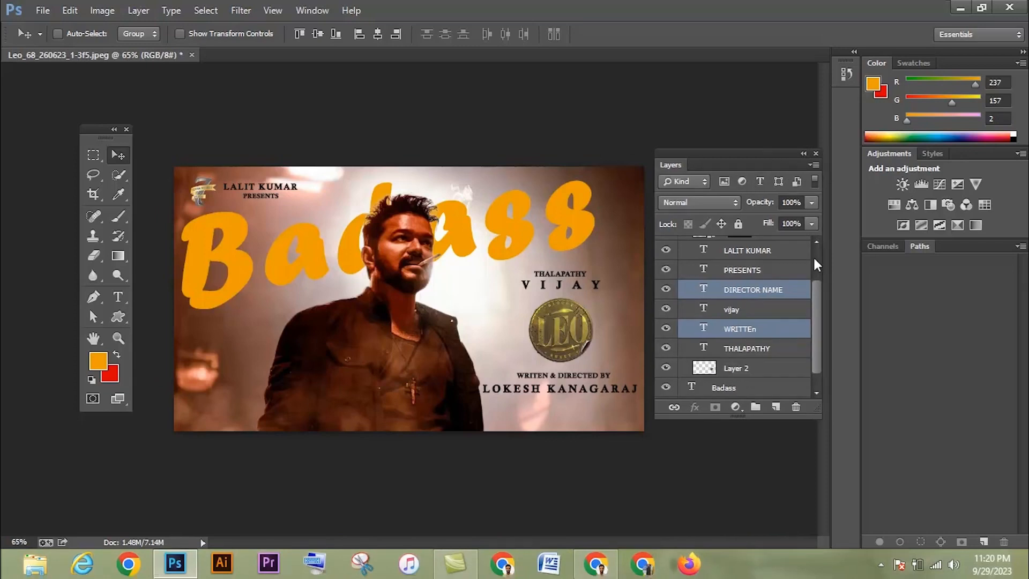
- Recolour the Badass text with the red background colour, RGB 217, 1, 1
{"action": "key", "text": "t"}
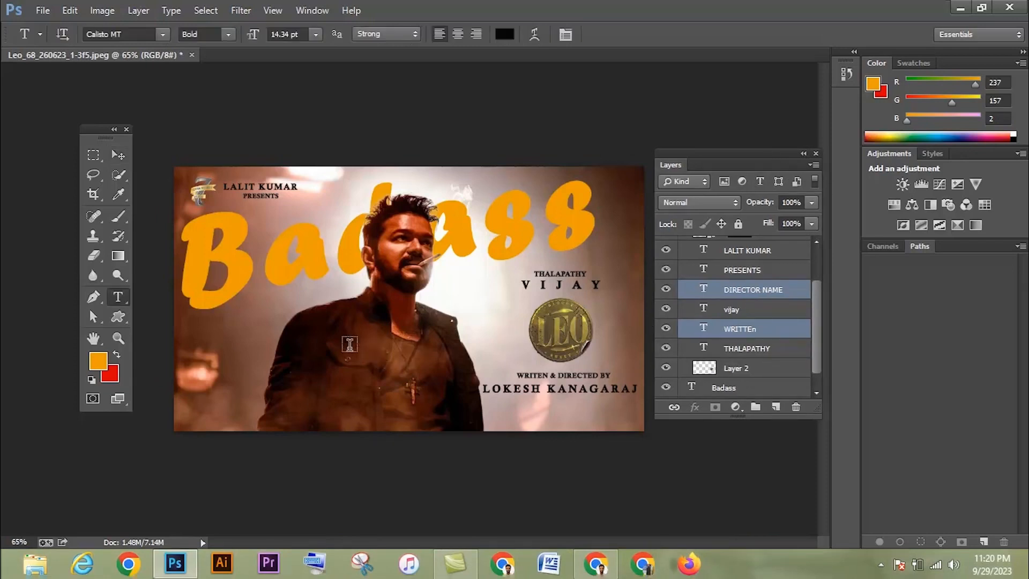
{"action": "left_click", "coordinate": [266, 273]}
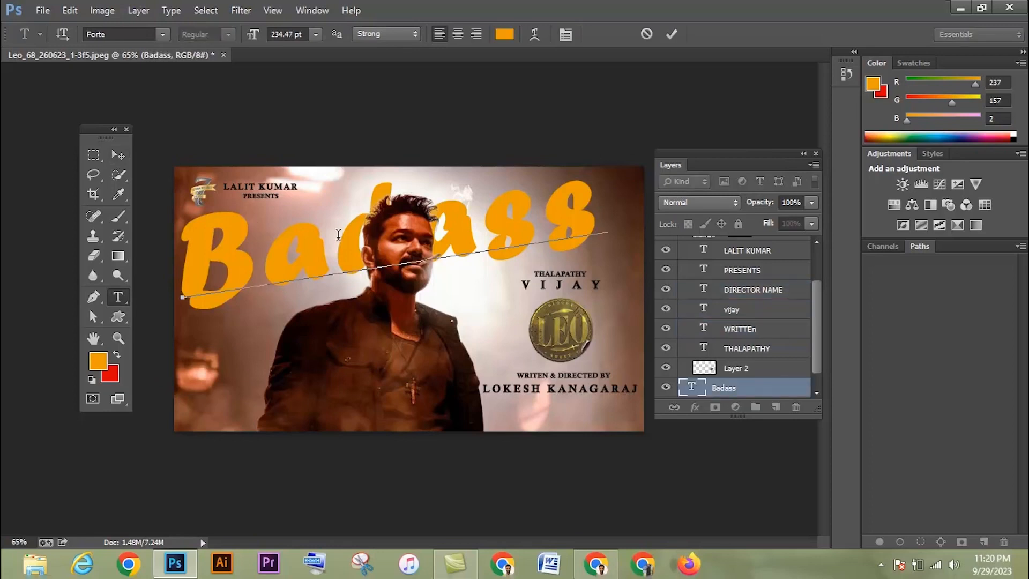
{"action": "double_click", "coordinate": [261, 287]}
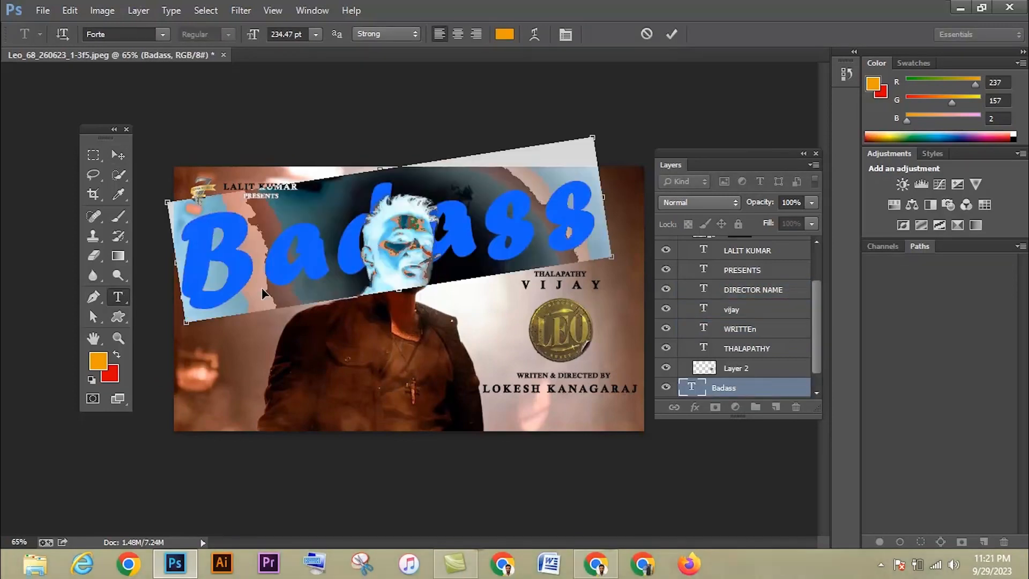
{"action": "left_click", "coordinate": [119, 356]}
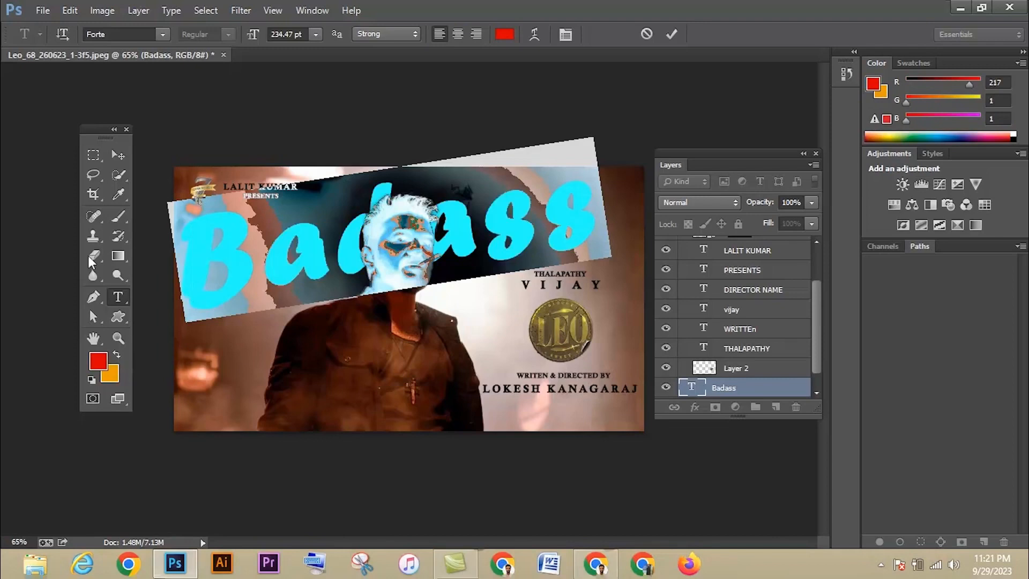
{"action": "left_click", "coordinate": [112, 157]}
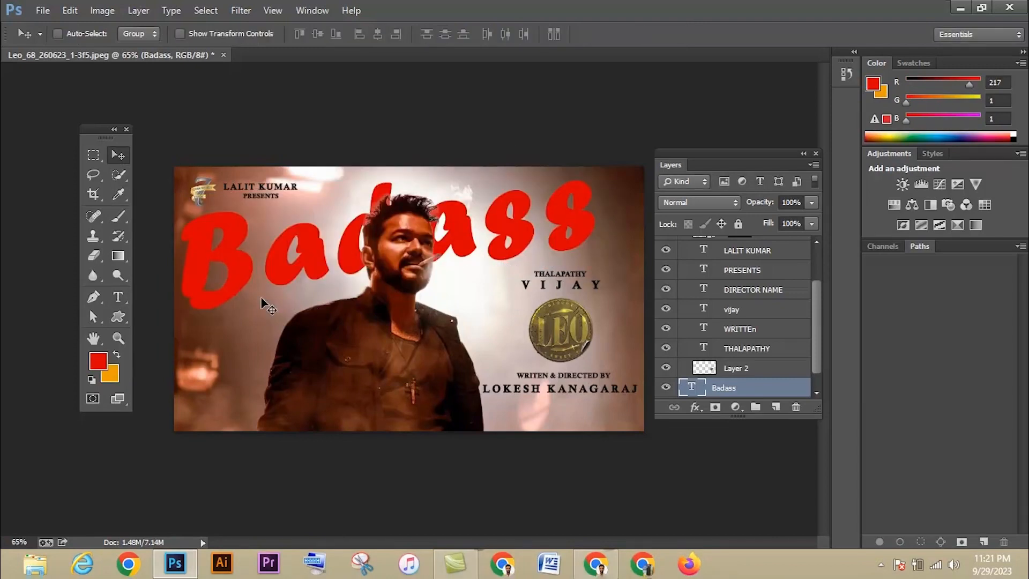
- Nudge the Badass text slightly to the right behind the man
{"action": "key", "text": "Right"}
{"action": "key", "text": "Right"}
{"action": "key", "text": "Right"}
{"action": "key", "text": "Right"}
{"action": "key", "text": "Right"}
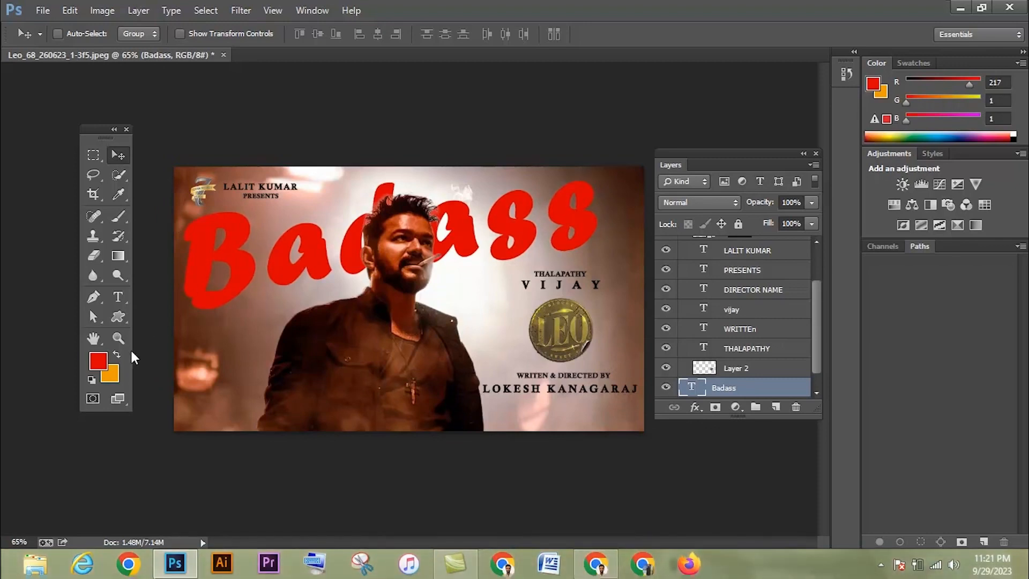
- Recolour the whole Badass text back to orange, RGB 237, 157, 2
{"action": "key", "text": "t"}
{"action": "left_click", "coordinate": [263, 281]}
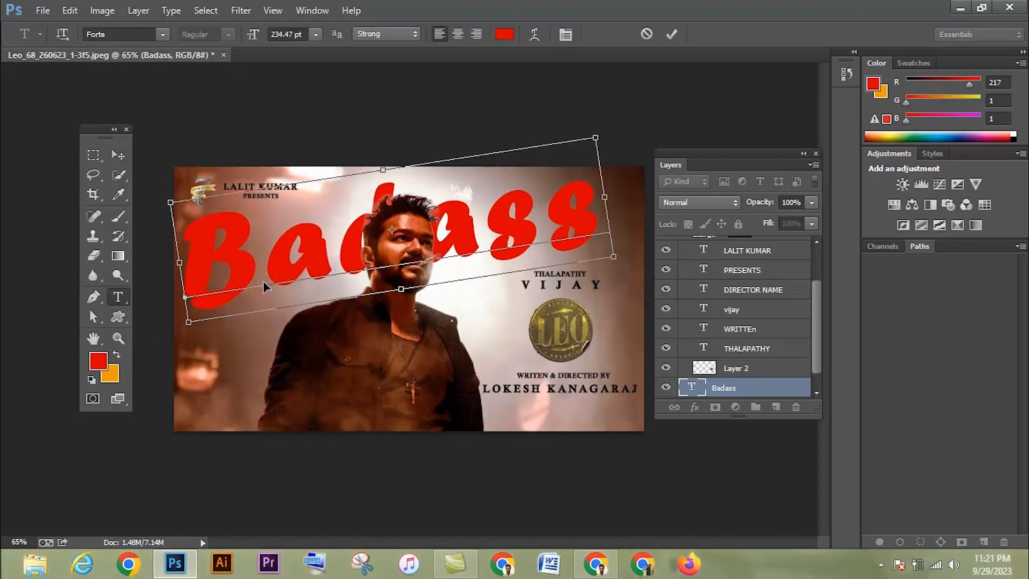
{"action": "key", "text": "ctrl+a"}
{"action": "left_click", "coordinate": [118, 355]}
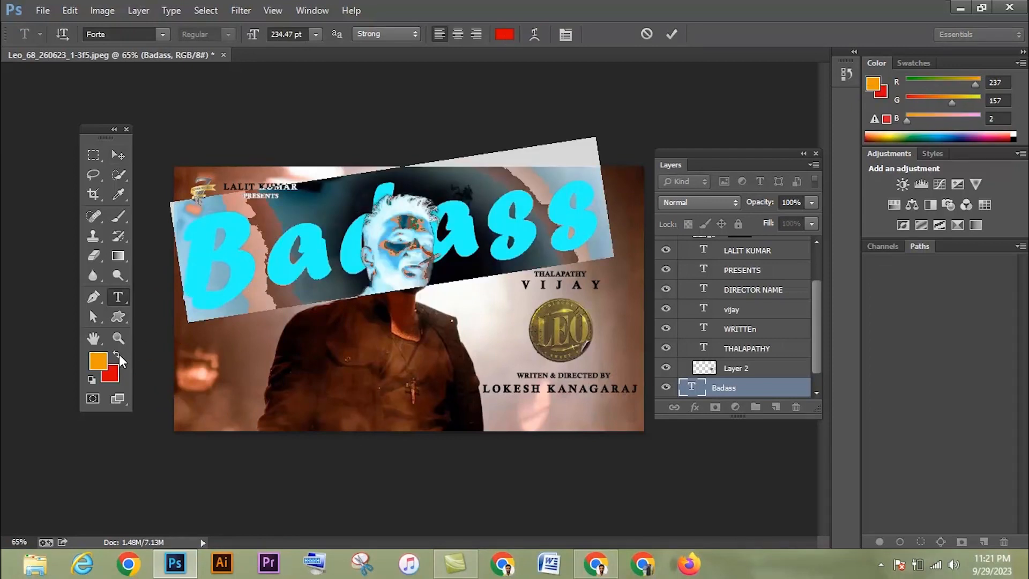
{"action": "left_click", "coordinate": [118, 155]}
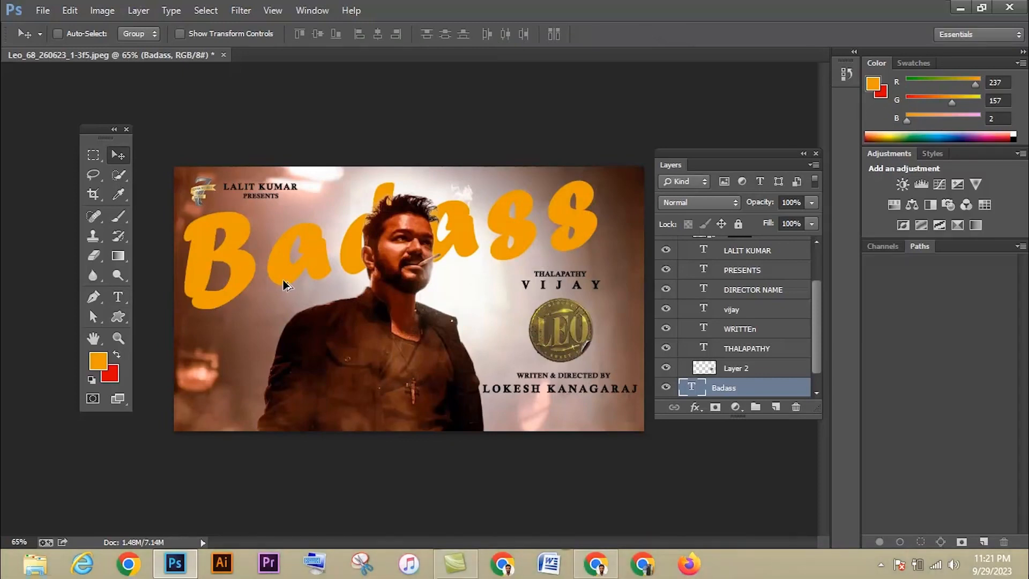
- Duplicate the orange Badass text just below the original and recolour the copy red, RGB 217, 1, 1
{"action": "left_click_drag", "start_coordinate": [283, 280], "coordinate": [288, 354]}
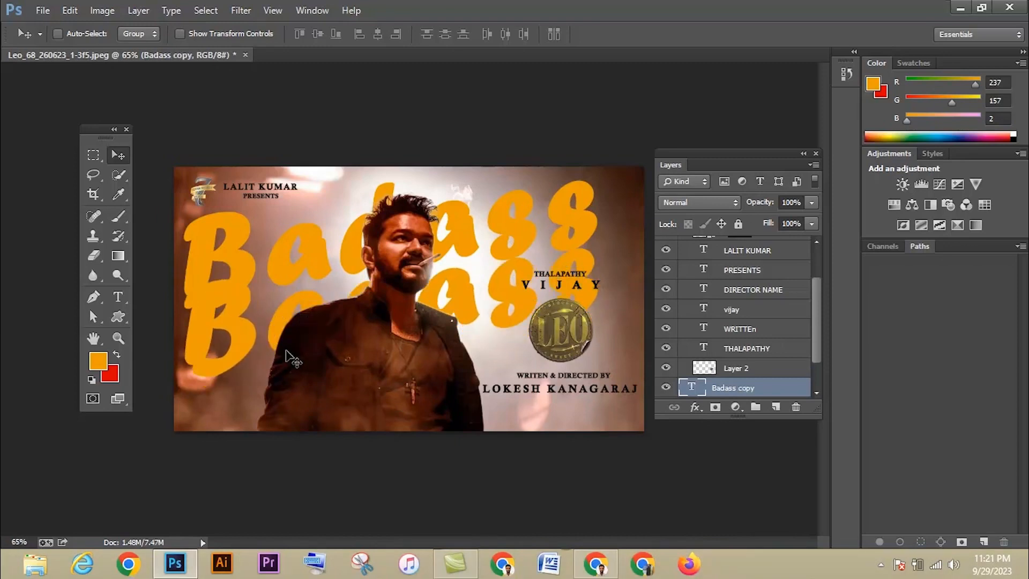
{"action": "key", "text": "t"}
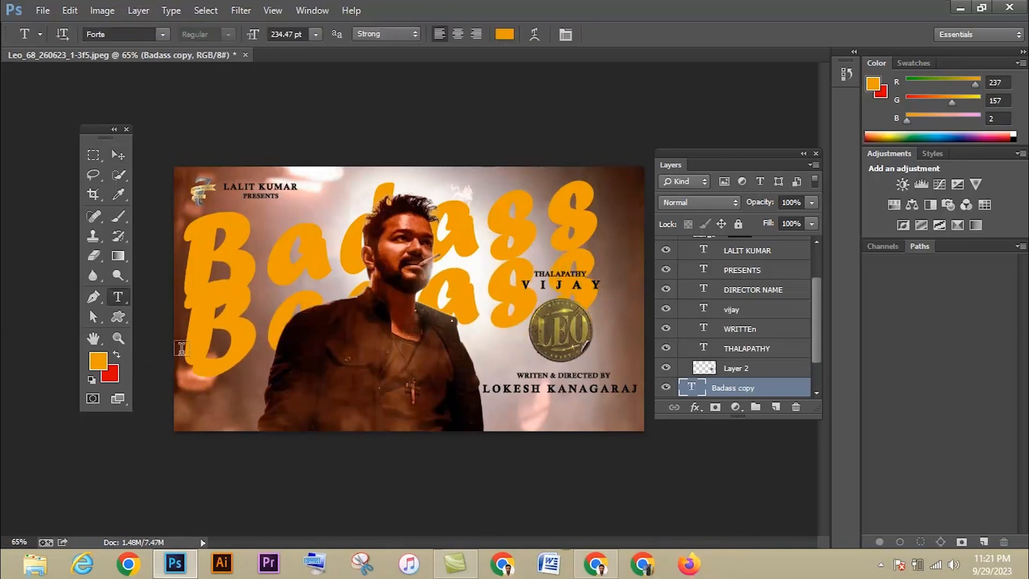
{"action": "left_click", "coordinate": [252, 350]}
{"action": "key", "text": "ctrl+a"}
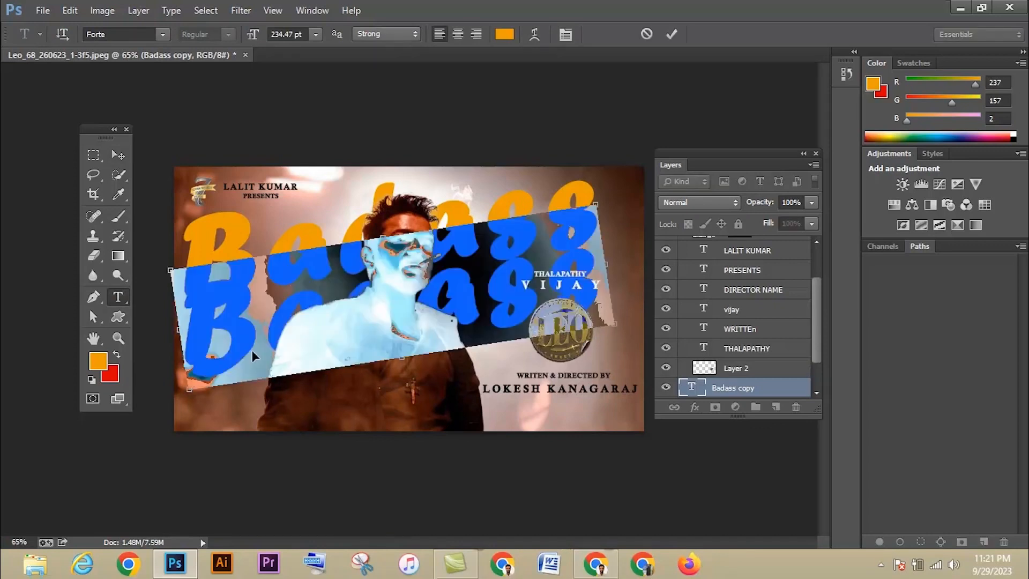
{"action": "left_click", "coordinate": [117, 358]}
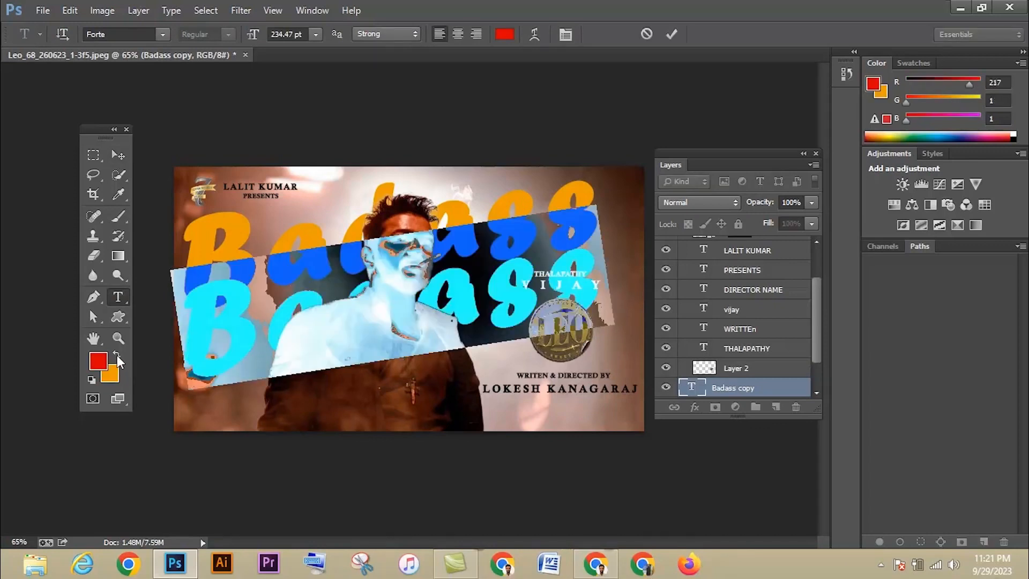
{"action": "left_click", "coordinate": [118, 156]}
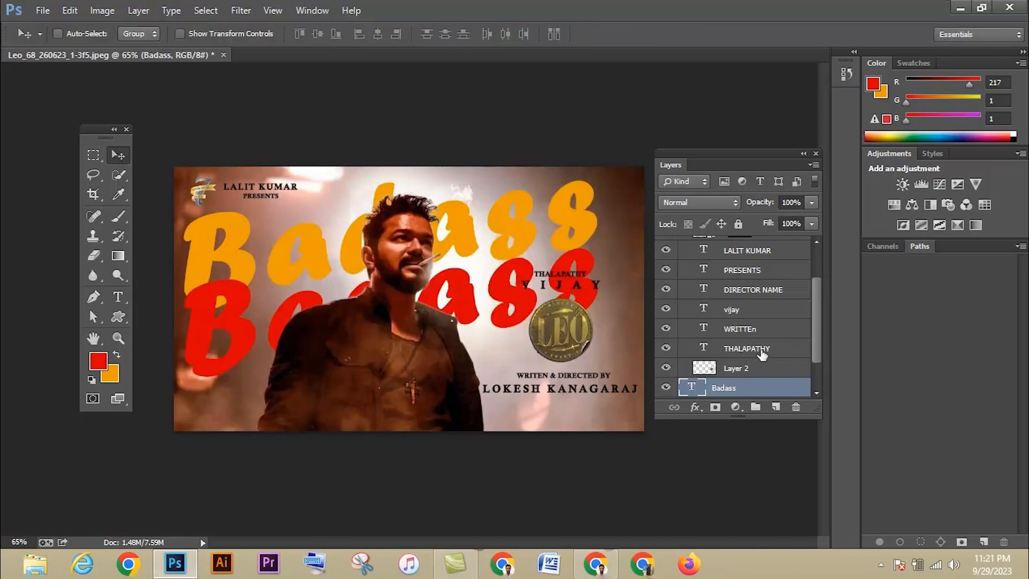
- Place the red Badass layer beneath the orange one and reduce its fill to 44%
{"action": "left_click_drag", "start_coordinate": [813, 317], "coordinate": [770, 376]}
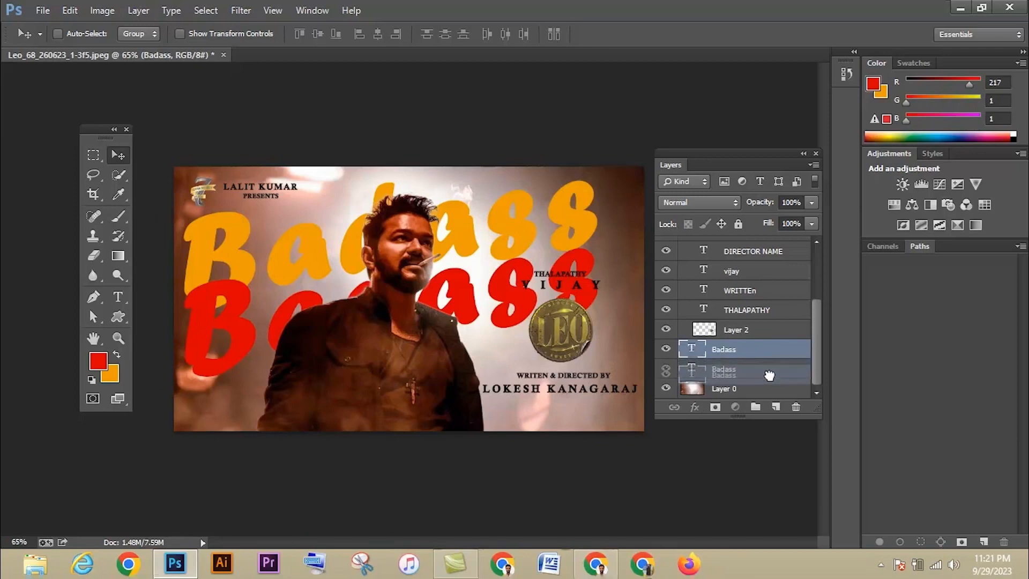
{"action": "left_click", "coordinate": [813, 224]}
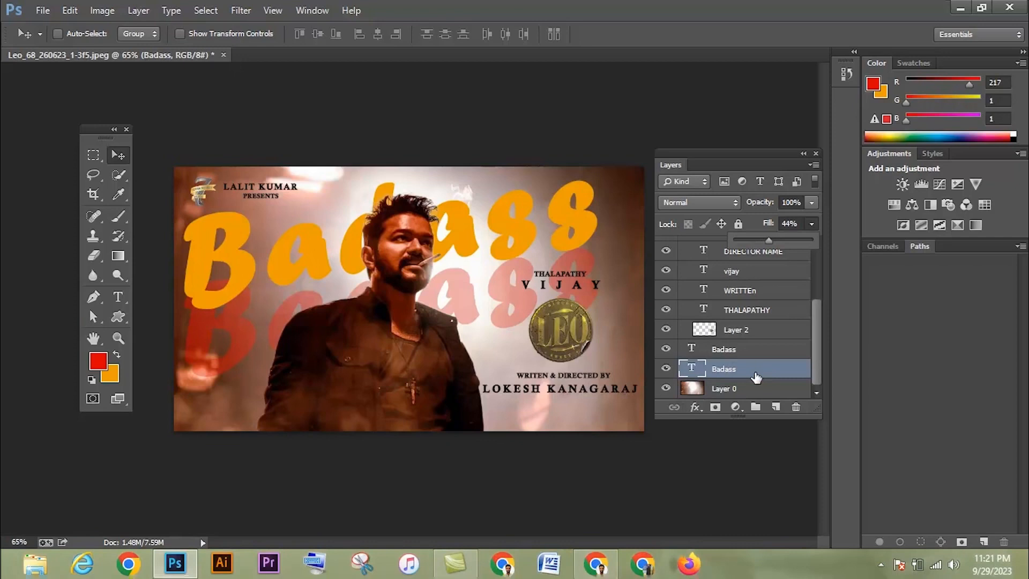
- Nudge the faded red Badass text up so it sits closer behind the orange text
{"action": "left_click", "coordinate": [119, 156]}
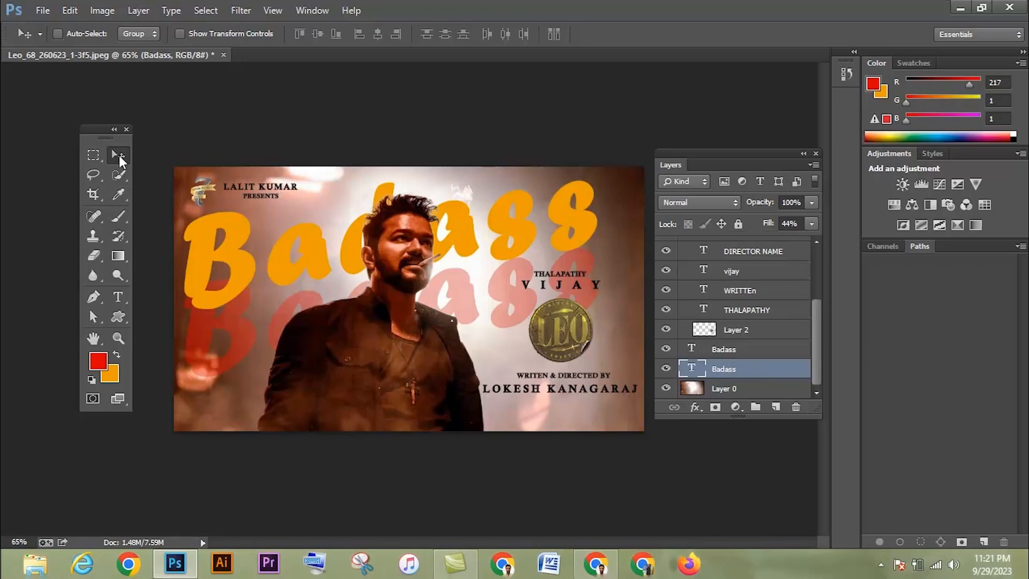
{"action": "key", "text": "shift+Up"}
{"action": "key", "text": "shift+Up"}
{"action": "key", "text": "shift+Up"}
{"action": "key", "text": "shift+Up"}
{"action": "key", "text": "shift+Up"}
{"action": "key", "text": "shift+Down"}
{"action": "key", "text": "shift+Down"}
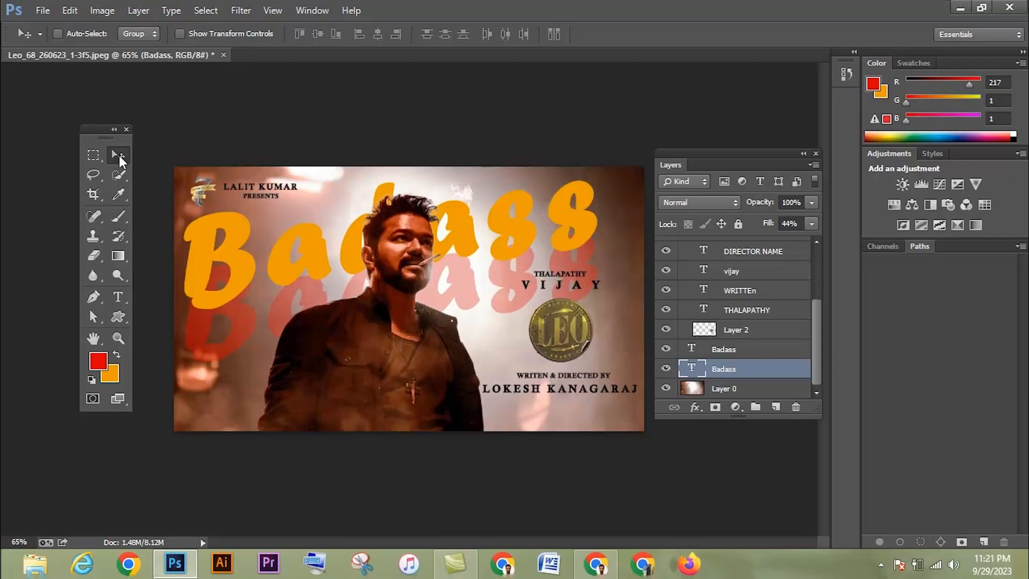
- Rotate both Badass text layers together slightly counterclockwise
{"action": "left_click", "coordinate": [723, 349], "text": "shift"}
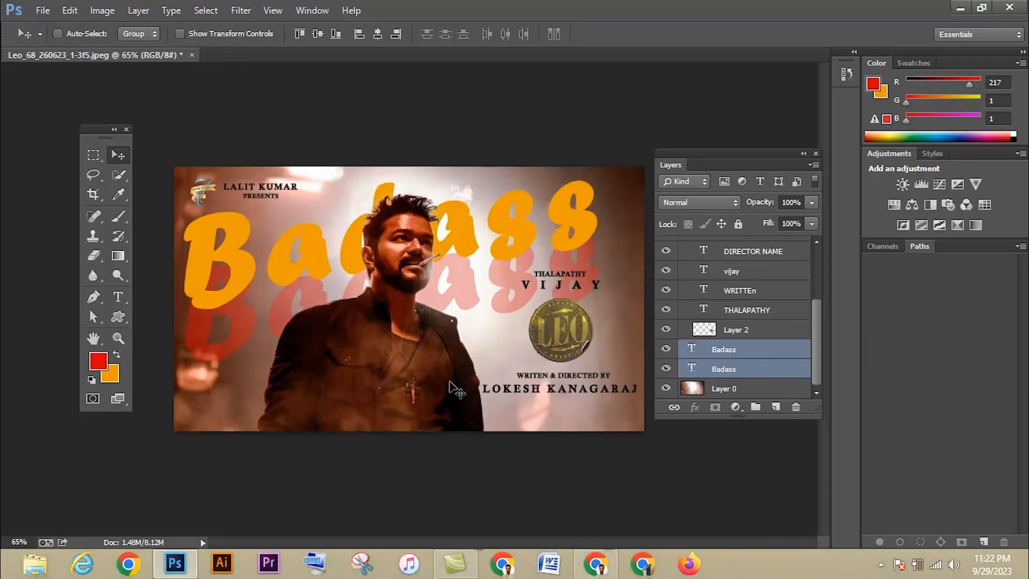
{"action": "key", "text": "ctrl+t"}
{"action": "left_click_drag", "start_coordinate": [613, 269], "coordinate": [616, 261]}
{"action": "key", "text": "Return"}
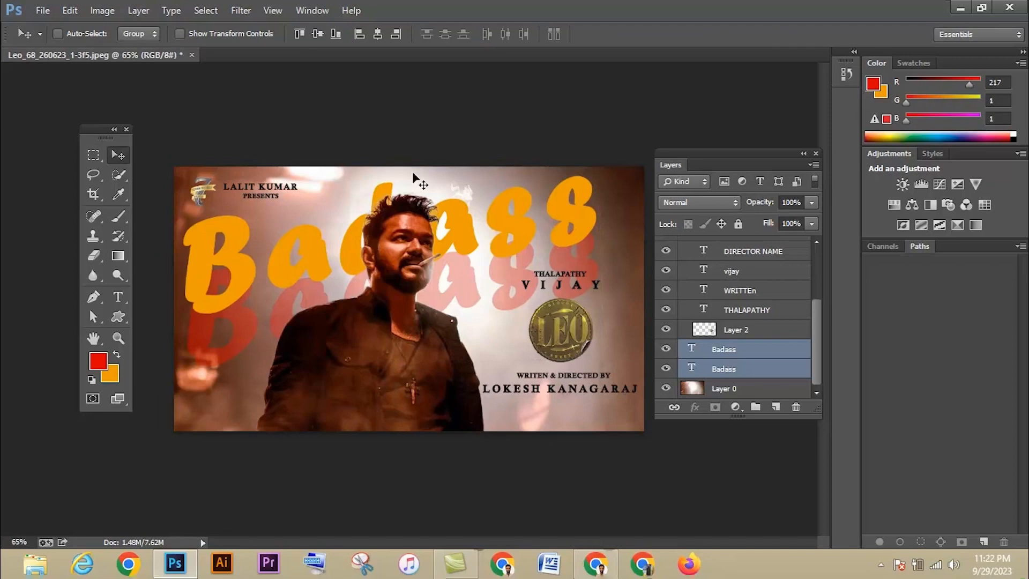
- Save a JPEG copy of the poster as "Leo Badass poster 2" in the poster 2 folder
{"action": "left_click", "coordinate": [37, 11]}
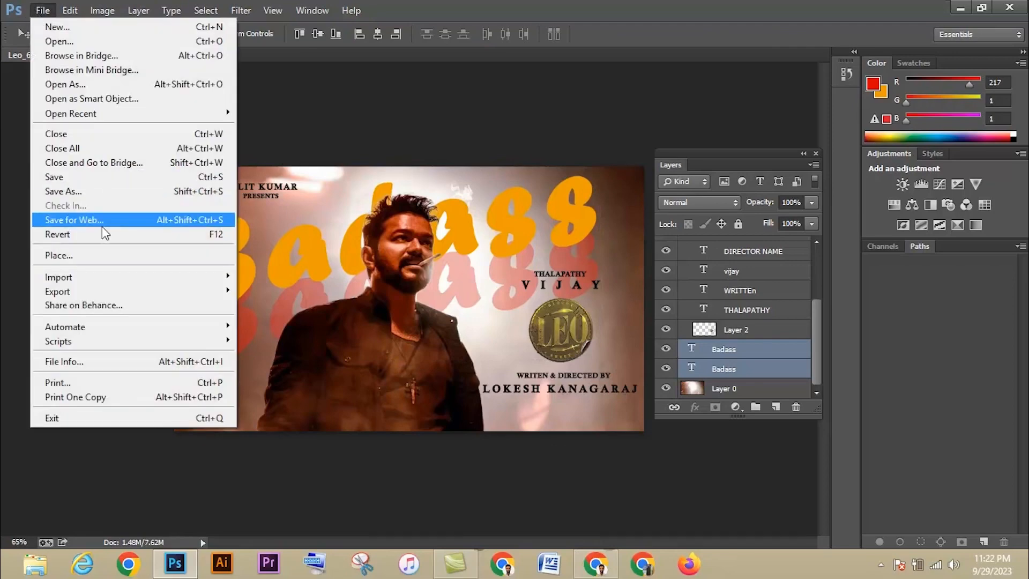
{"action": "left_click", "coordinate": [80, 193]}
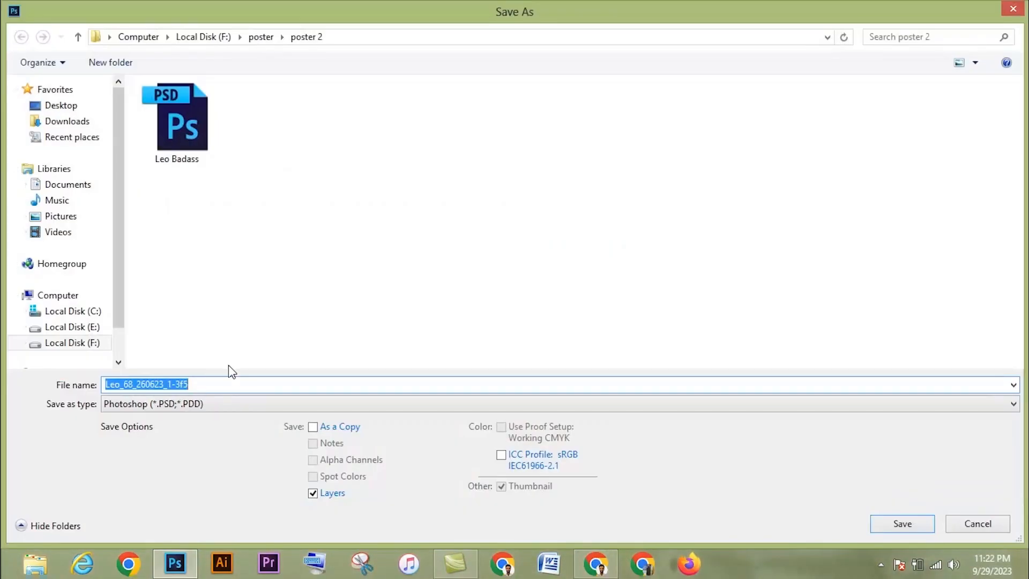
{"action": "left_click", "coordinate": [204, 407]}
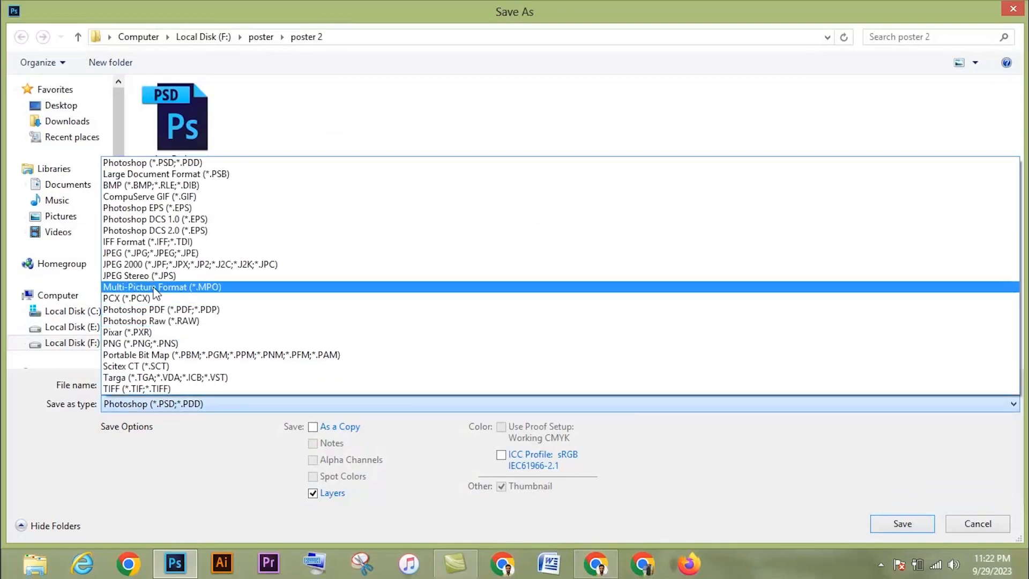
{"action": "left_click", "coordinate": [144, 254]}
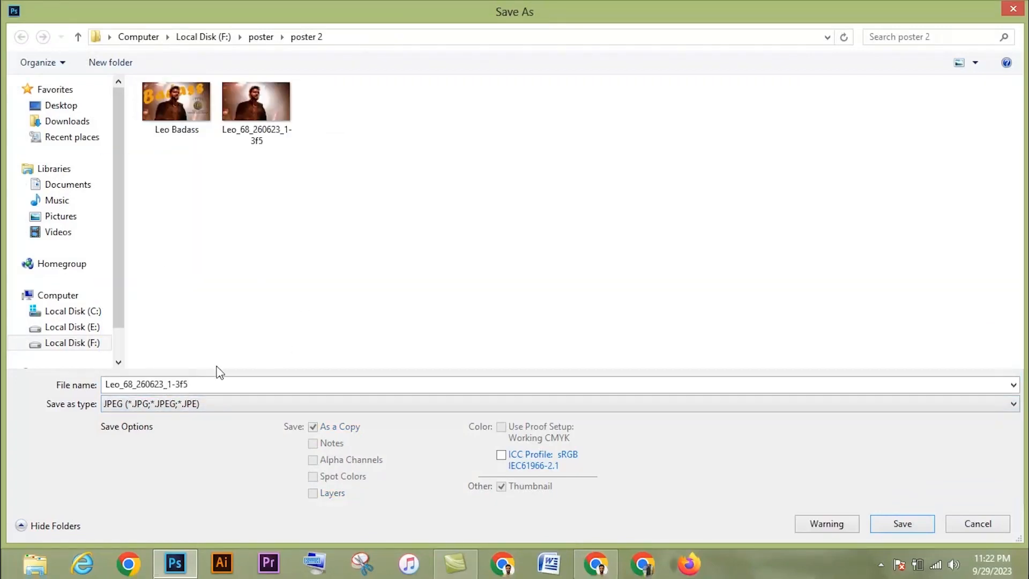
{"action": "left_click", "coordinate": [170, 120]}
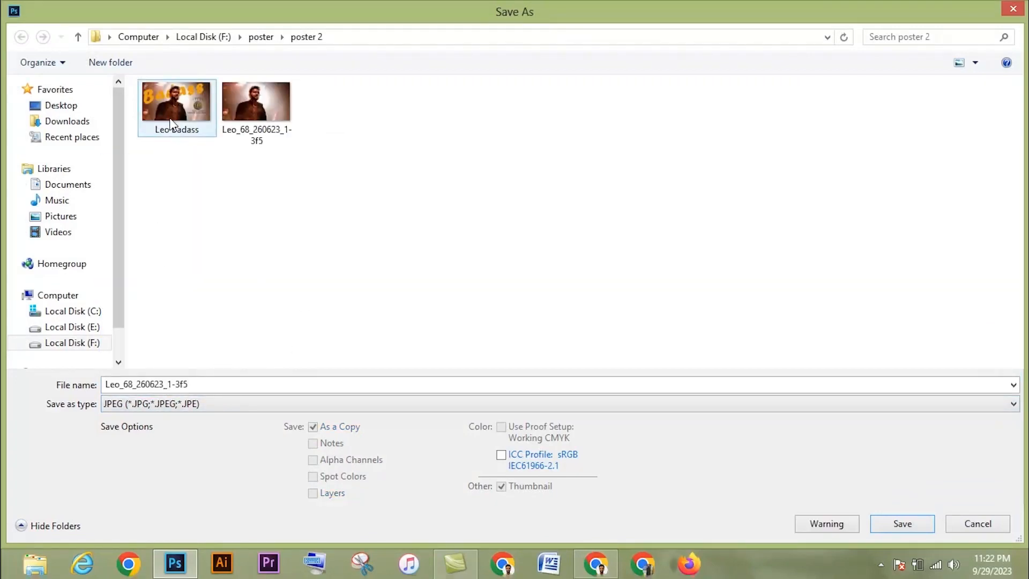
{"action": "double_click", "coordinate": [177, 386]}
{"action": "left_click", "coordinate": [177, 386]}
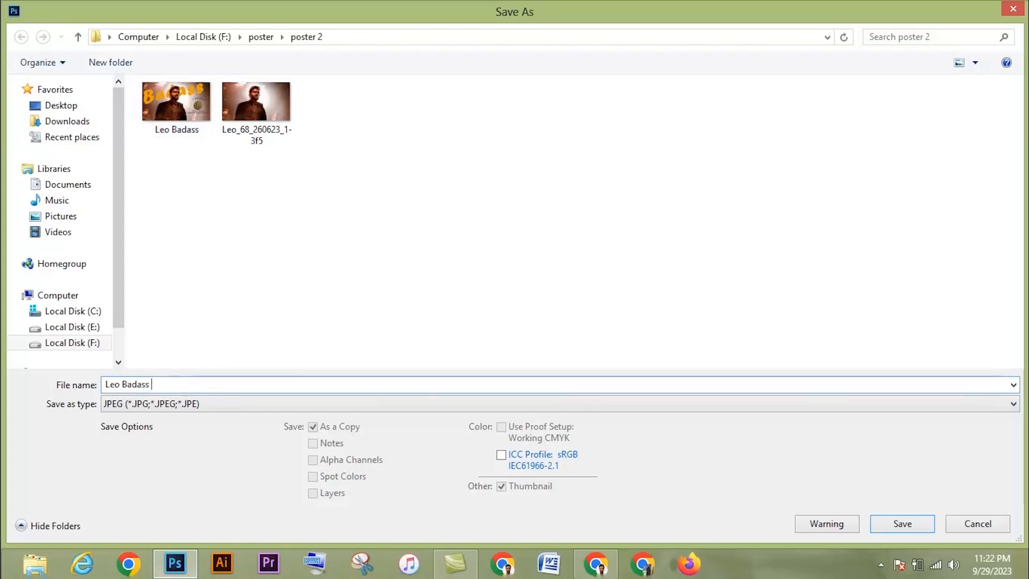
{"action": "type", "text": "poster"}
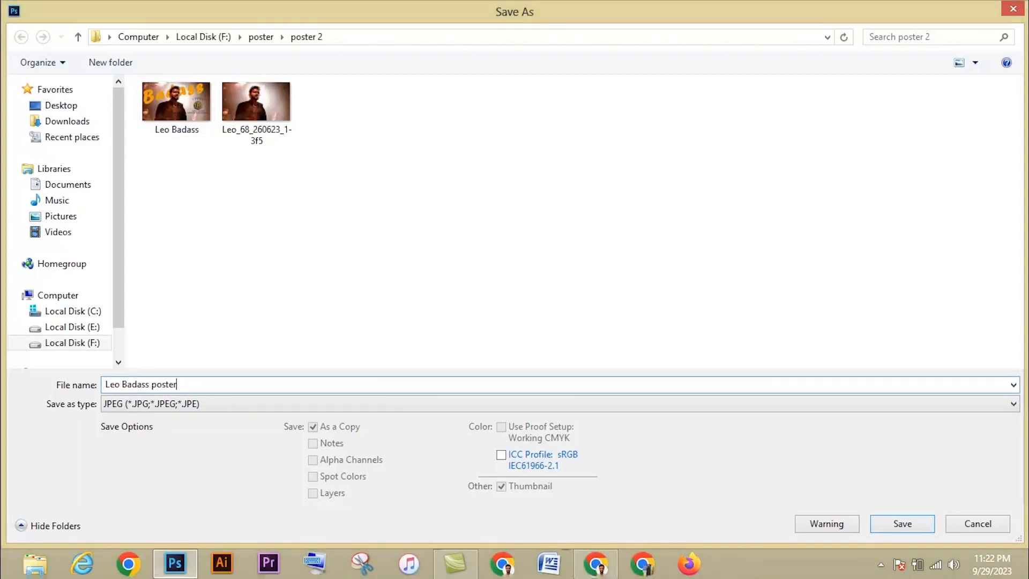
{"action": "type", "text": " 2"}
{"action": "key", "text": "Return"}
{"action": "left_click", "coordinate": [604, 141]}
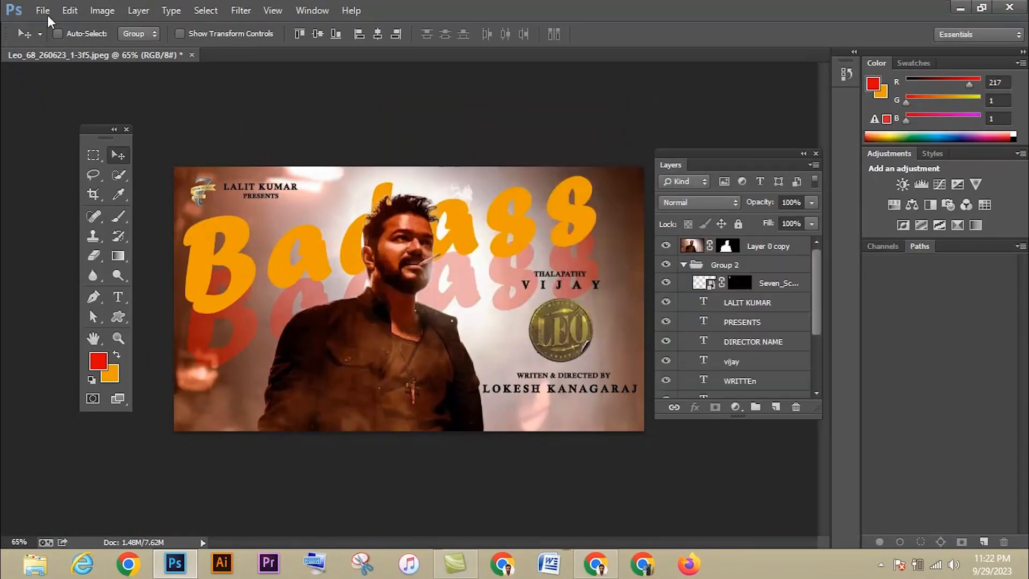
- Save the layered document as a Photoshop file named "Leo Badass2" in the poster 2 folder
{"action": "left_click", "coordinate": [47, 14]}
{"action": "left_click", "coordinate": [74, 177]}
{"action": "left_click", "coordinate": [178, 131]}
{"action": "double_click", "coordinate": [162, 384]}
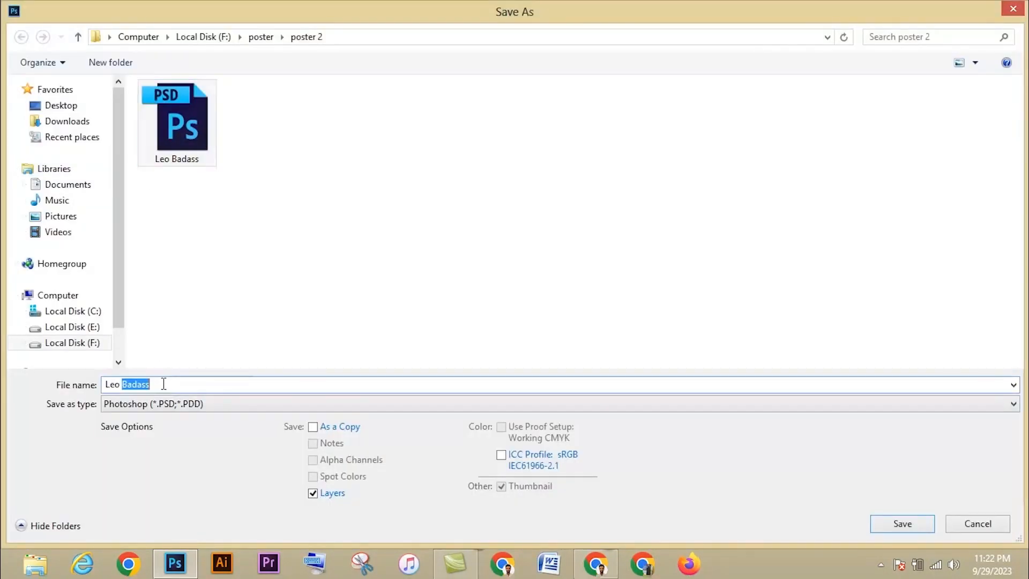
{"action": "left_click", "coordinate": [163, 385]}
{"action": "type", "text": "2"}
{"action": "key", "text": "Return"}
{"action": "key", "text": "Return"}
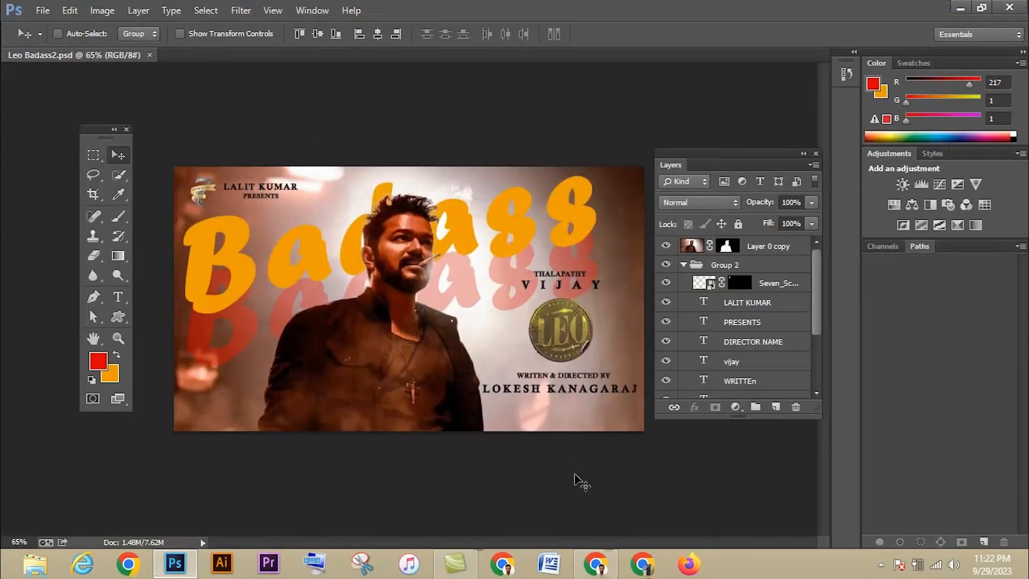